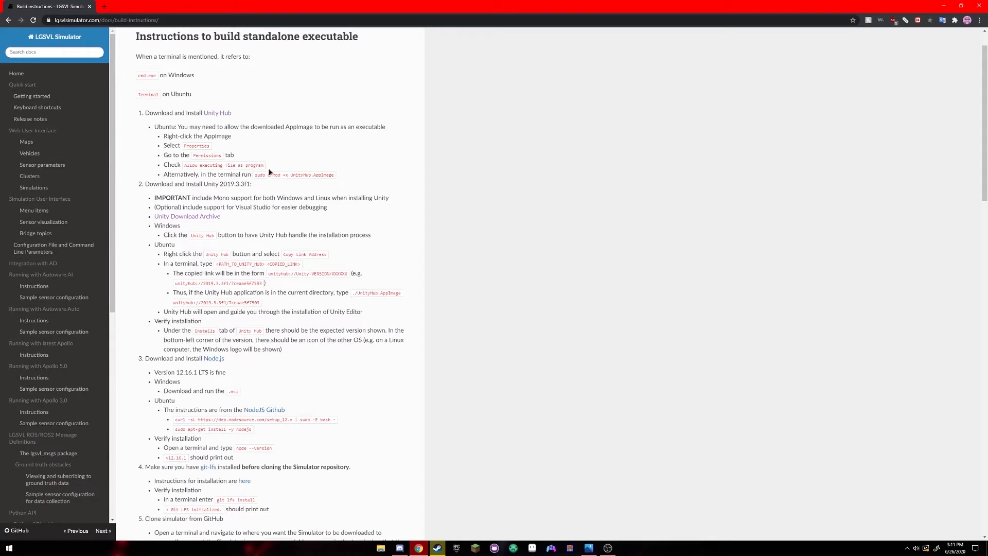
Download the Unity Hub installer from the Unity download page linked in the LGSVL build instructions.
middle_click(227, 115)
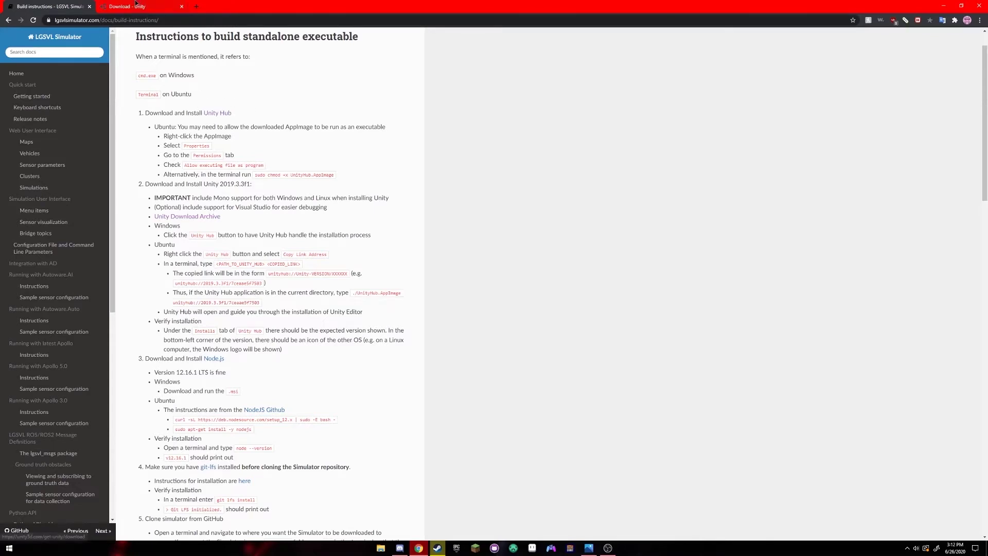
click(136, 5)
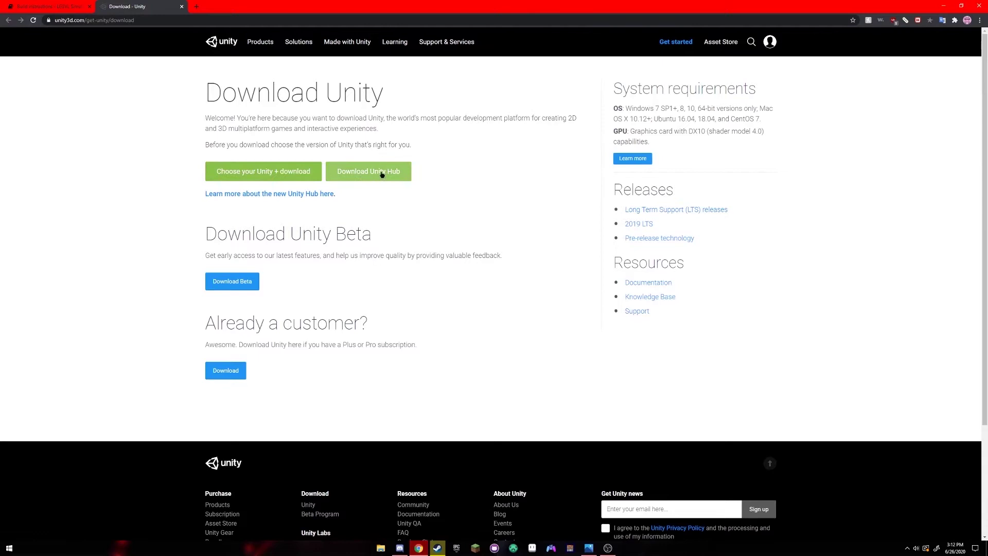
click(364, 180)
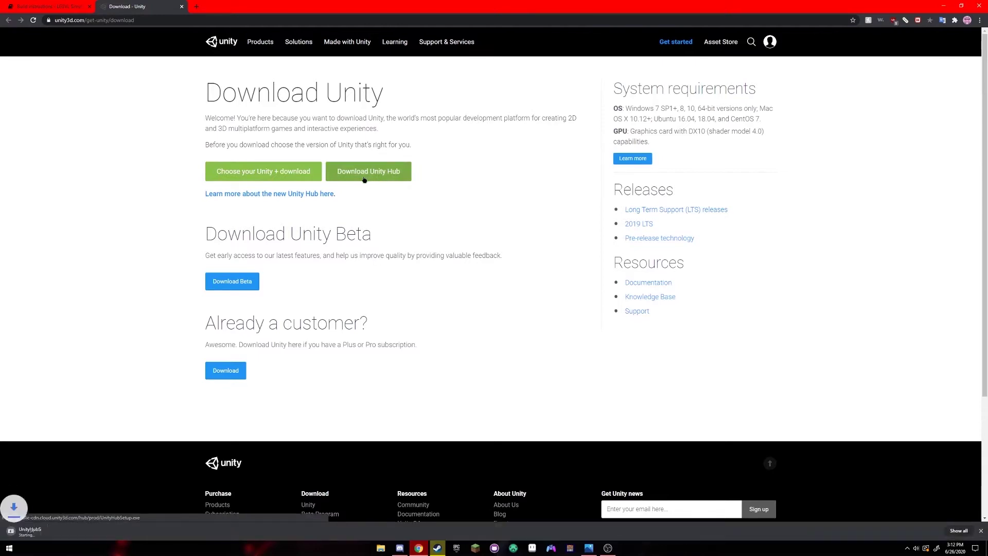
Run the downloaded Unity Hub setup, accept the license, install to the default folder, and finish with Unity Hub launching.
click(51, 531)
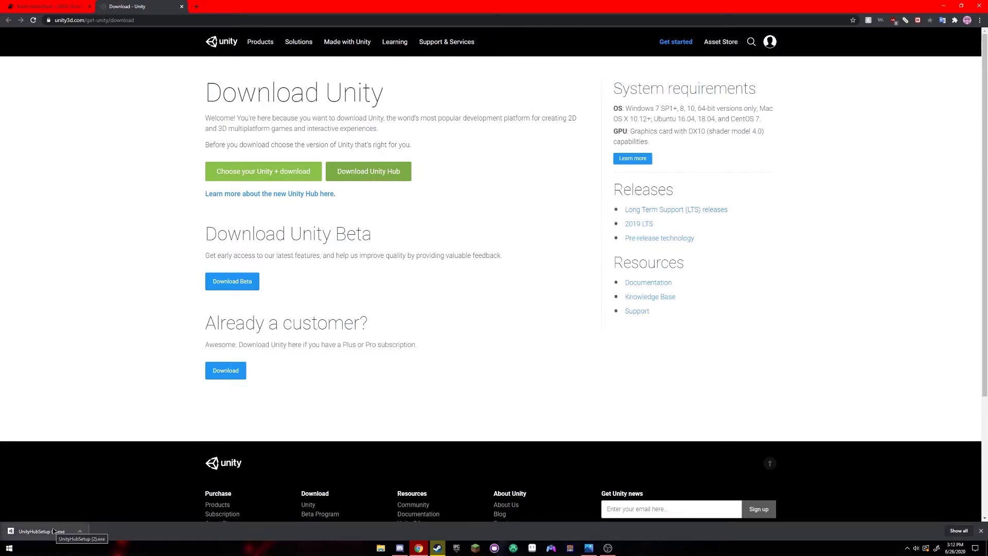
click(53, 530)
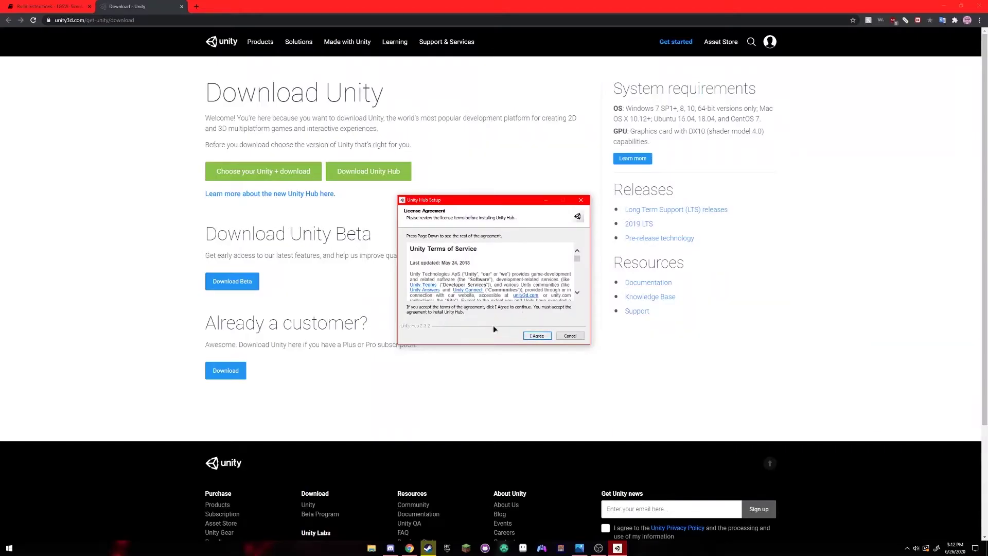
click(537, 335)
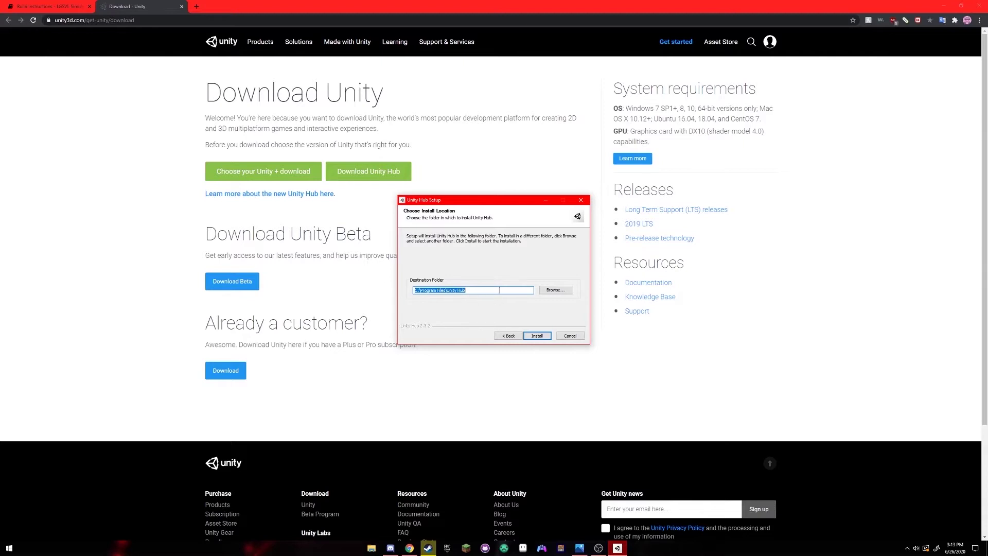
click(537, 335)
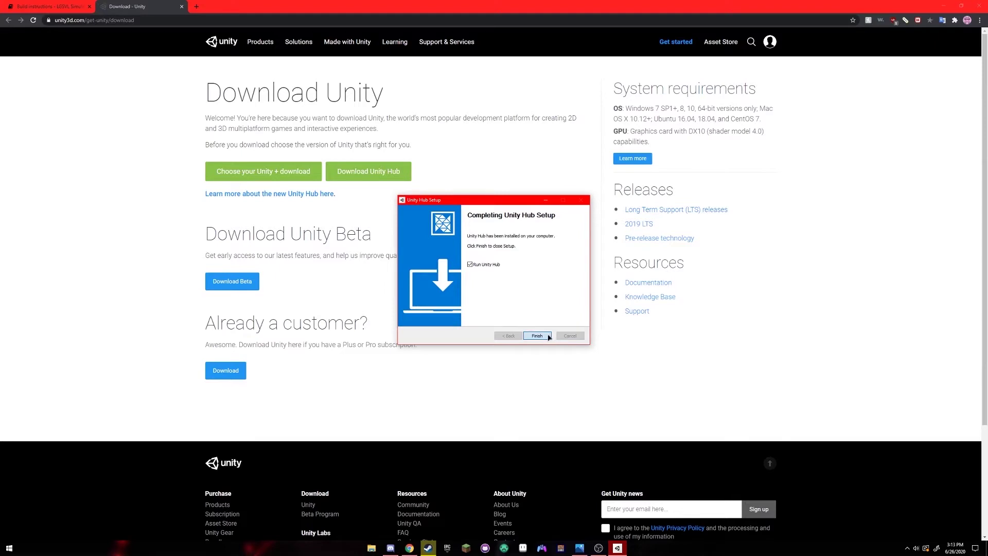
click(548, 337)
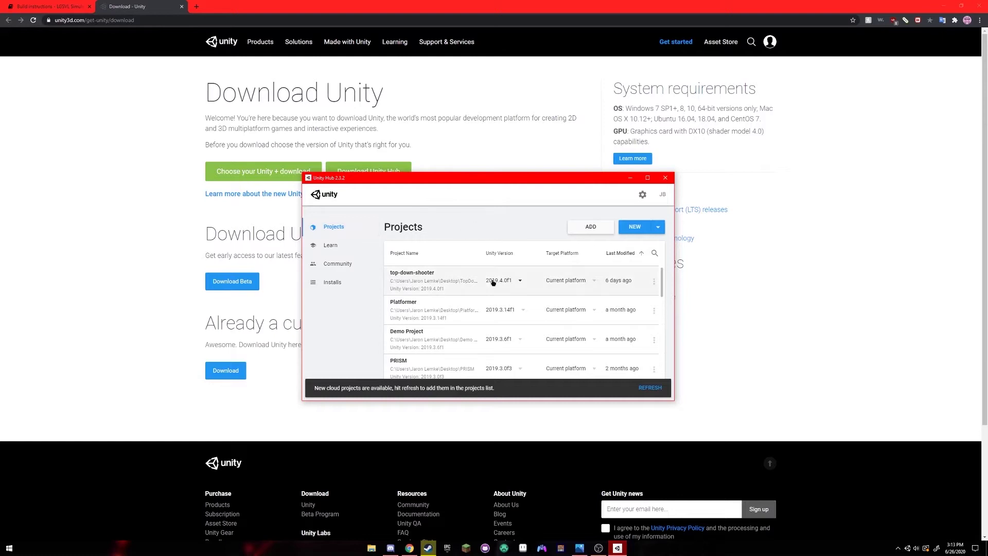
Show the installed Unity versions in Unity Hub and open the Unity Download Archive linked in the build instructions.
click(348, 281)
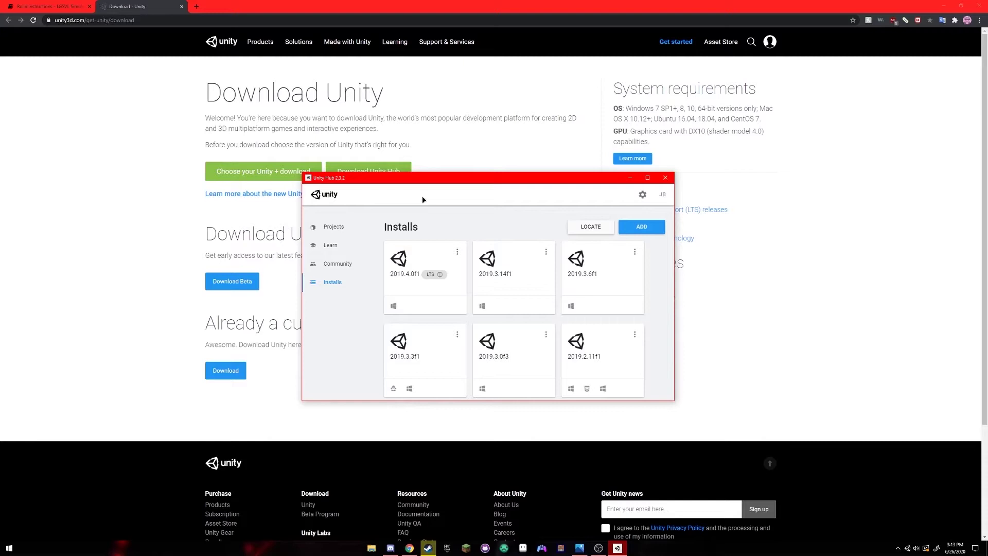
click(76, 110)
click(67, 6)
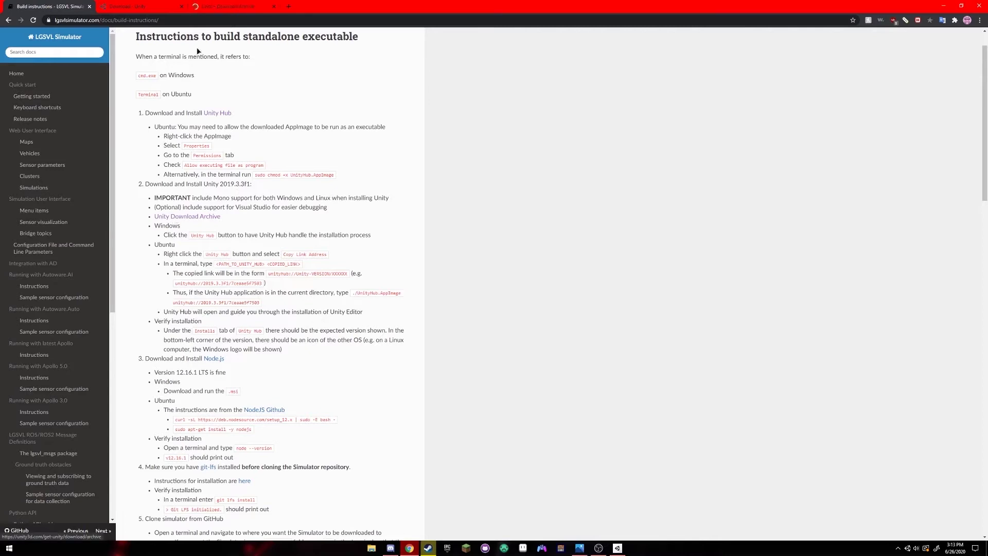
click(232, 5)
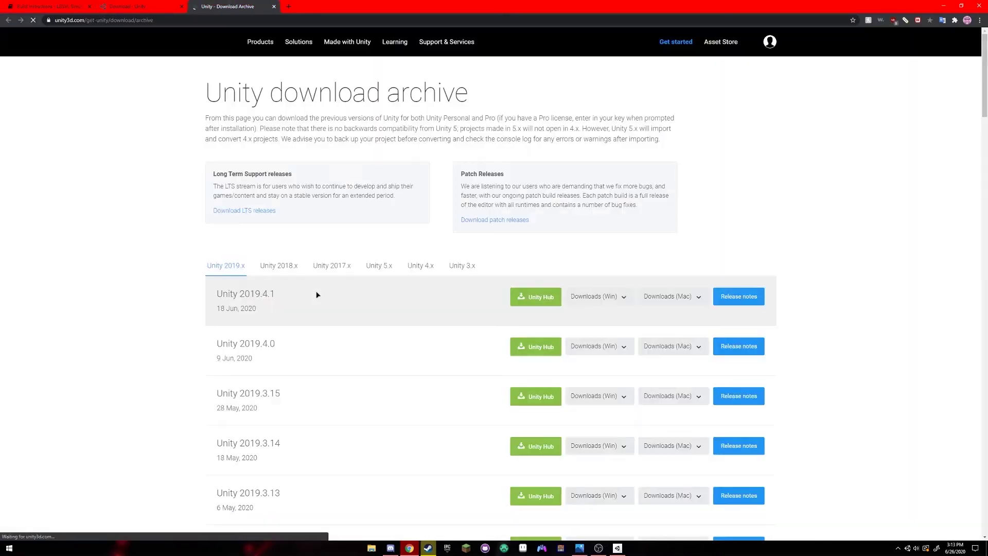
Find Unity 2019.3.3 in the download archive and open its installation in Unity Hub.
scroll(322, 289, down, 4)
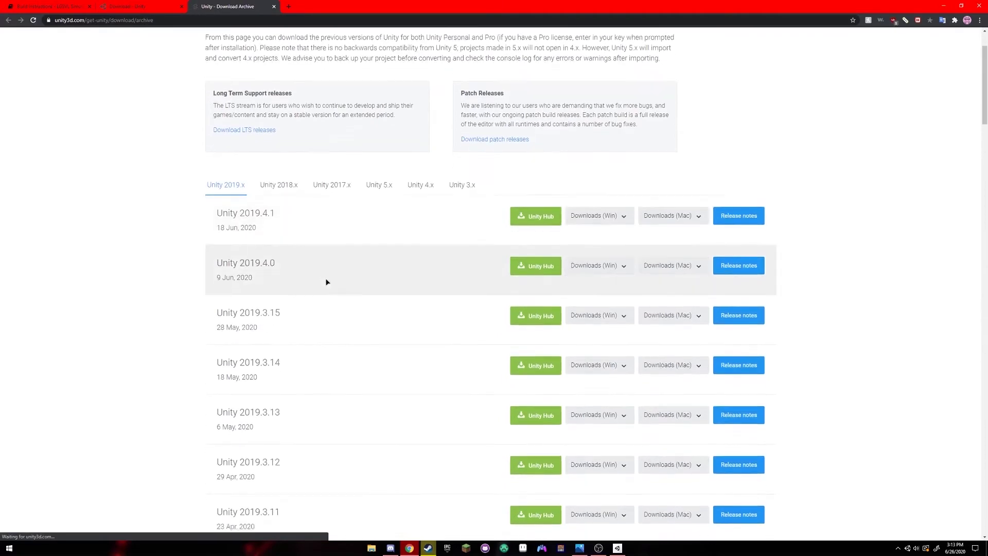
scroll(332, 272, down, 3)
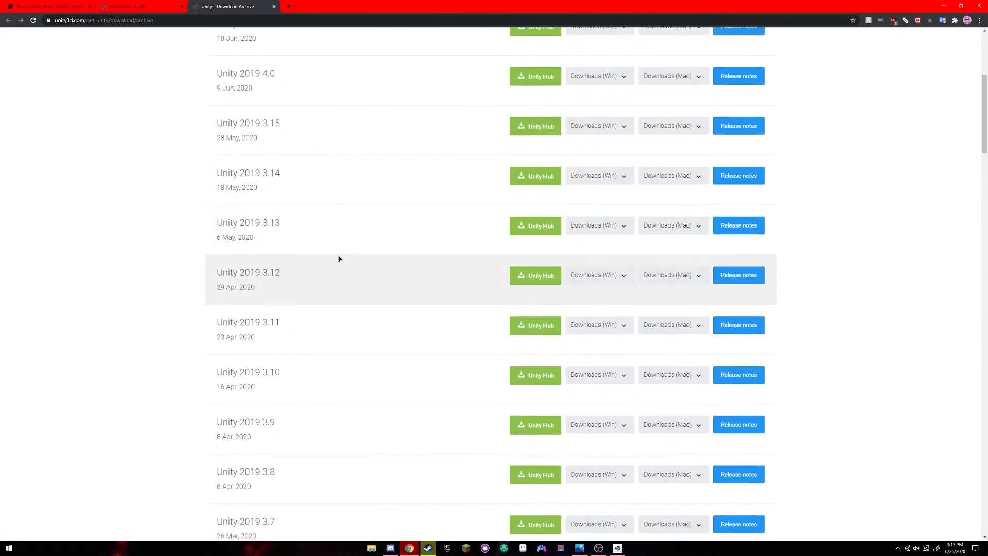
scroll(339, 259, down, 7)
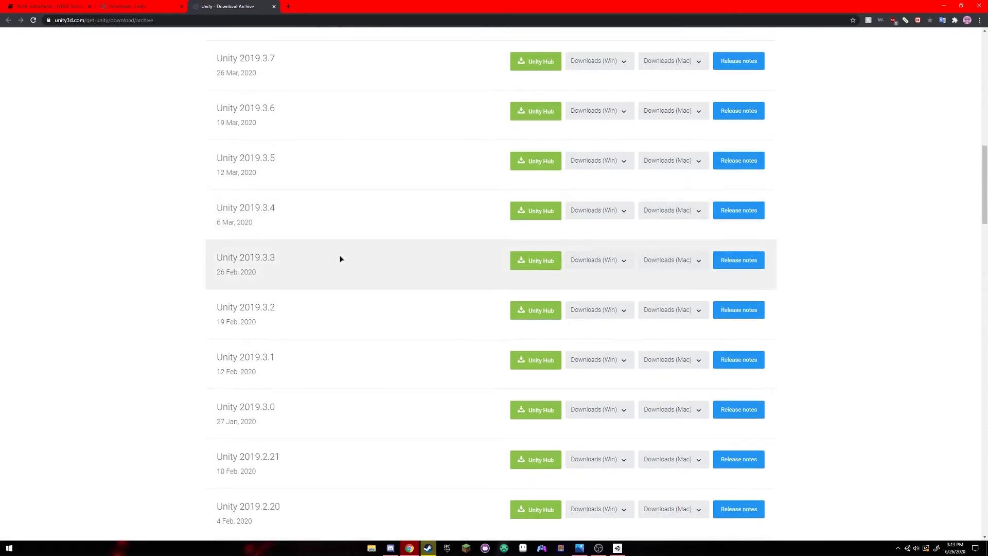
drag(301, 262, 214, 243)
click(325, 258)
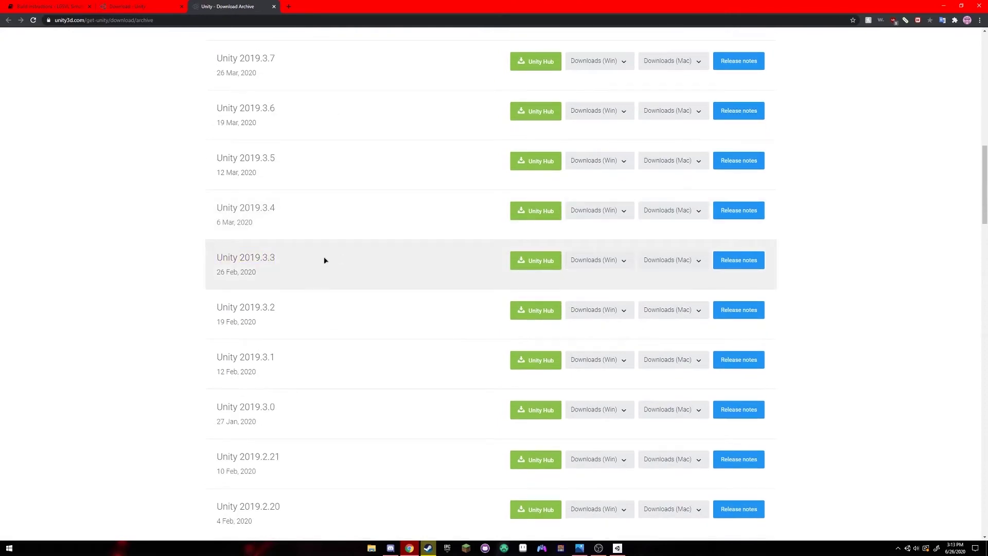
click(537, 261)
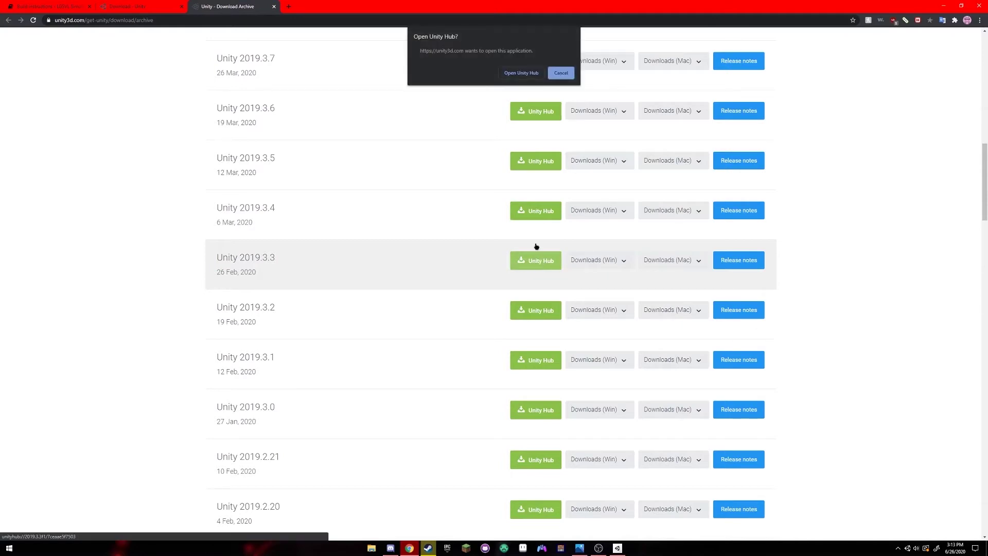
click(521, 74)
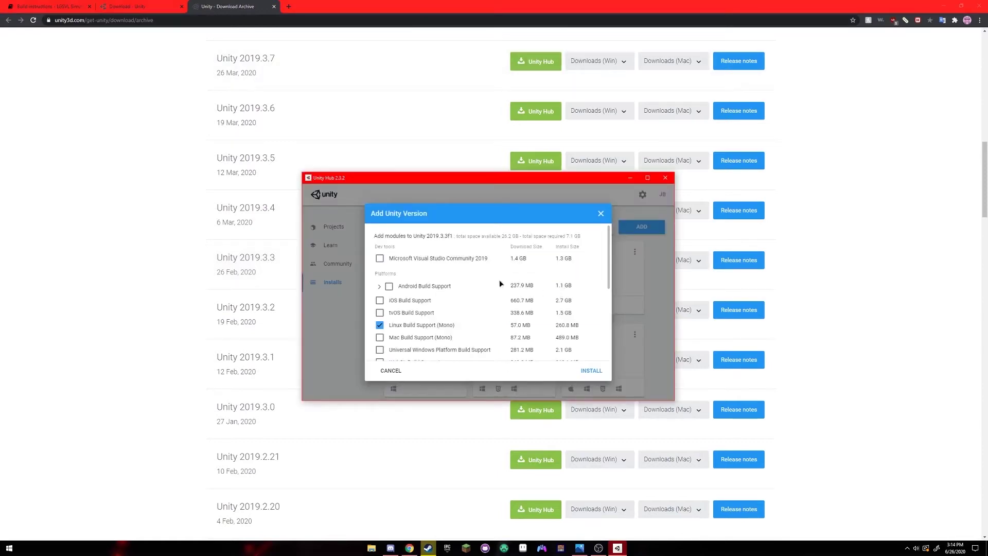
Install Unity 2019.3.3f1 with the Linux Build Support (Mono), Windows Build Support (IL2CPP) and Documentation modules.
scroll(403, 263, down, 3)
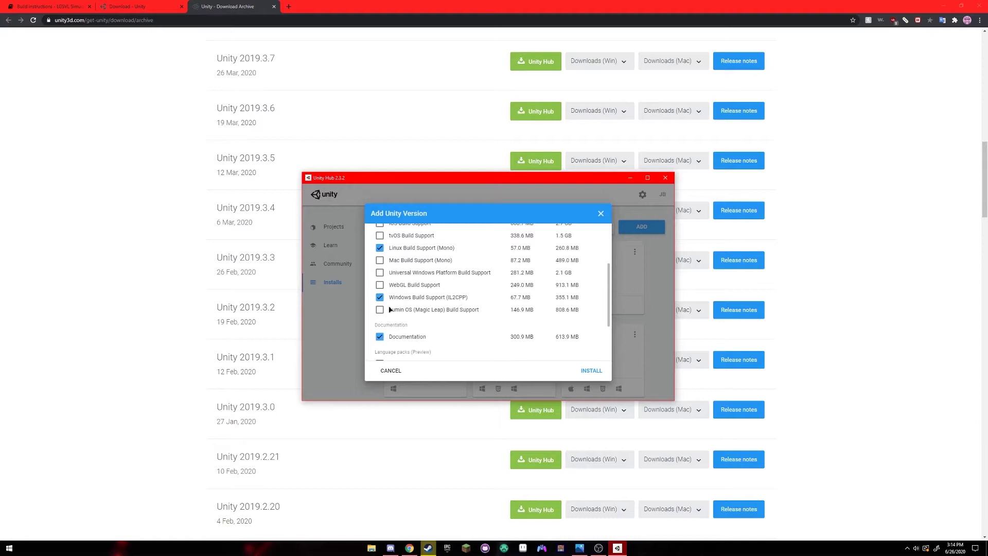
scroll(406, 271, up, 3)
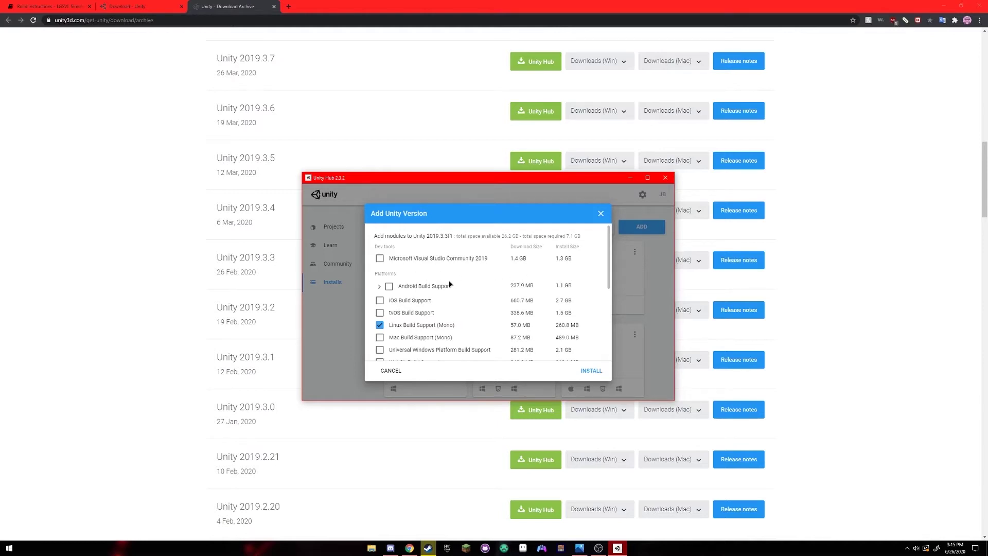
scroll(468, 279, down, 1)
scroll(467, 279, up, 1)
click(592, 371)
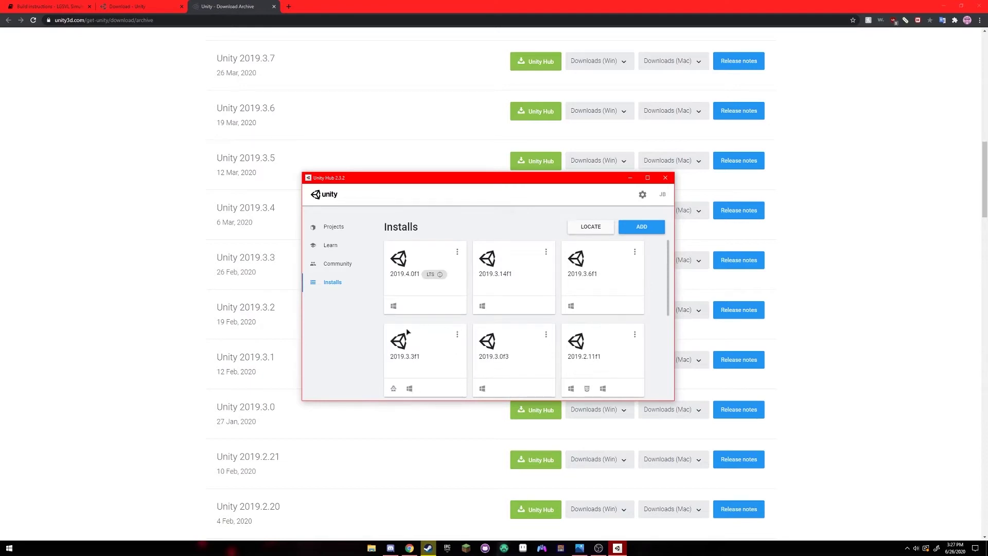
Examine the module list of the 2019.3.3f1 install to check the Linux and Windows build support.
scroll(435, 363, down, 1)
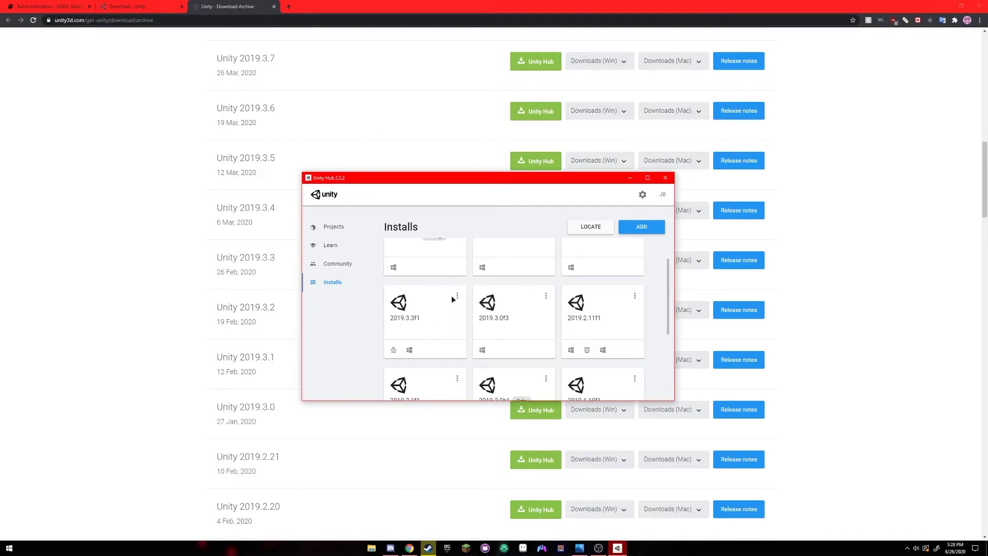
click(458, 296)
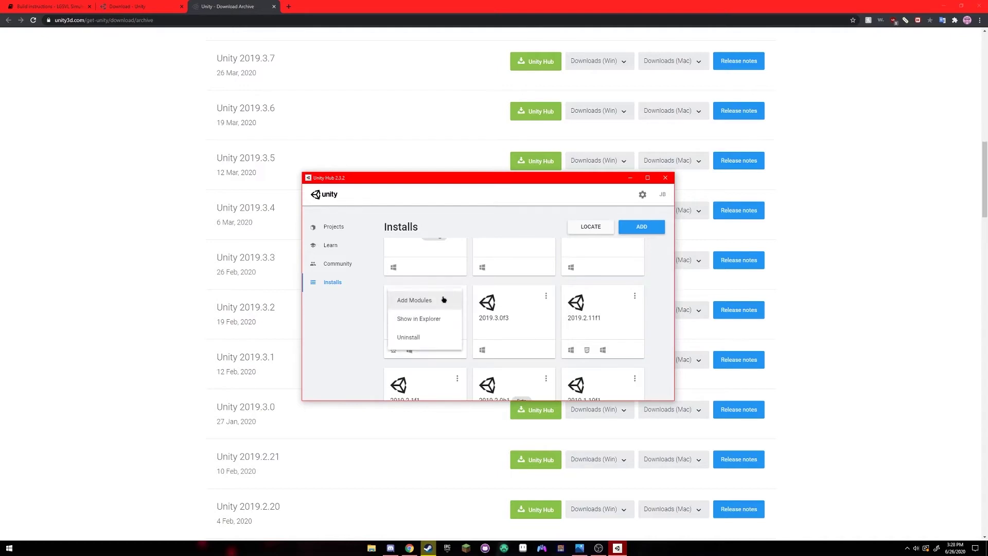
click(444, 300)
scroll(387, 287, down, 2)
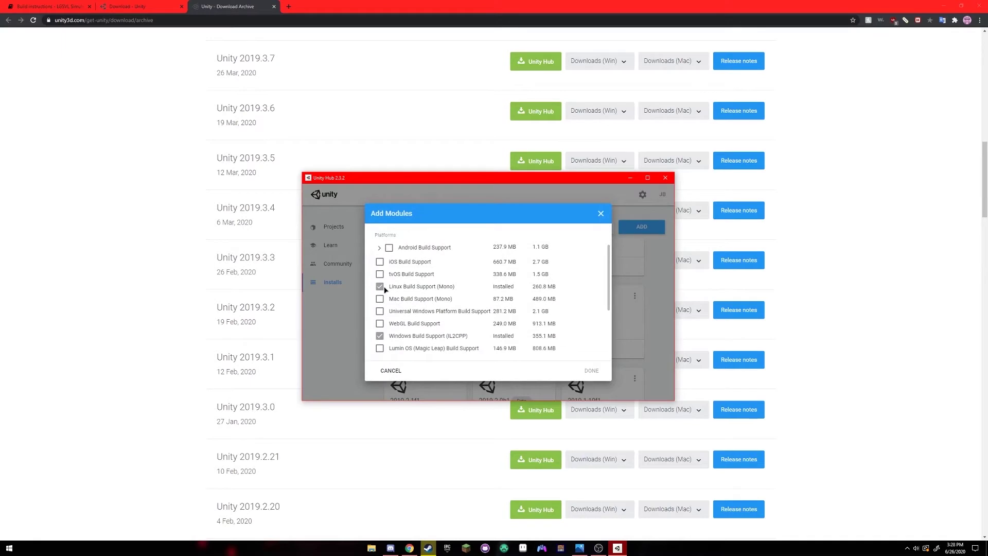
scroll(386, 289, down, 5)
scroll(391, 289, up, 7)
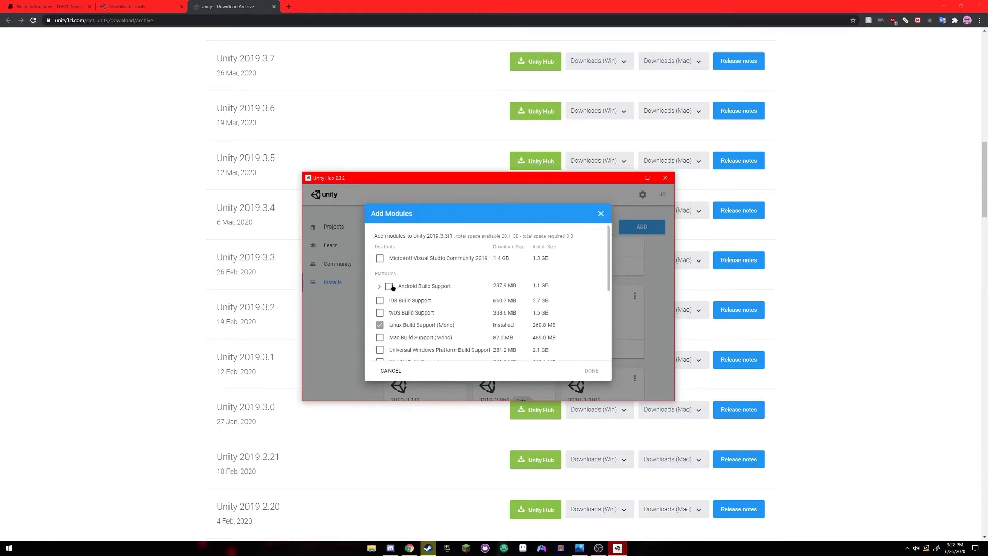
scroll(425, 287, down, 3)
scroll(427, 291, up, 2)
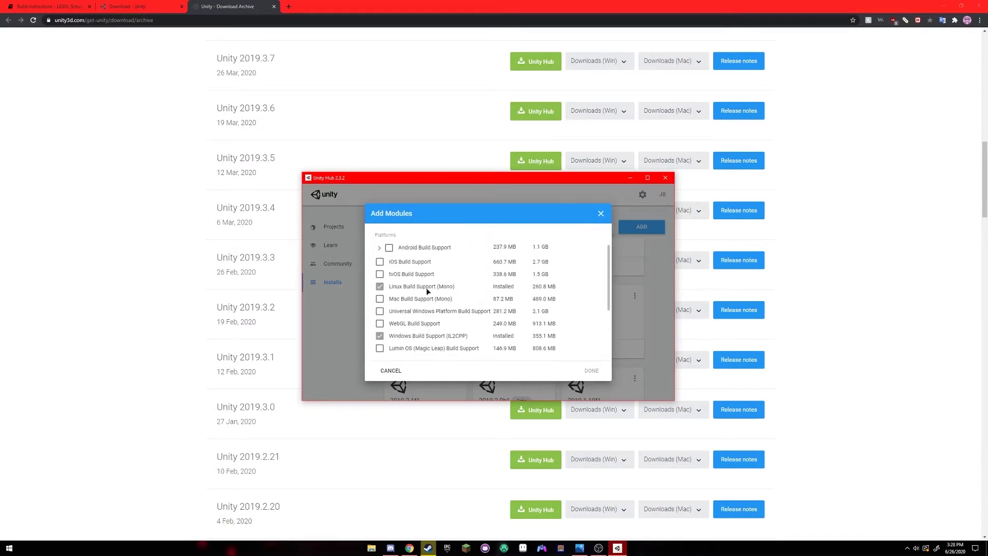
scroll(426, 289, up, 2)
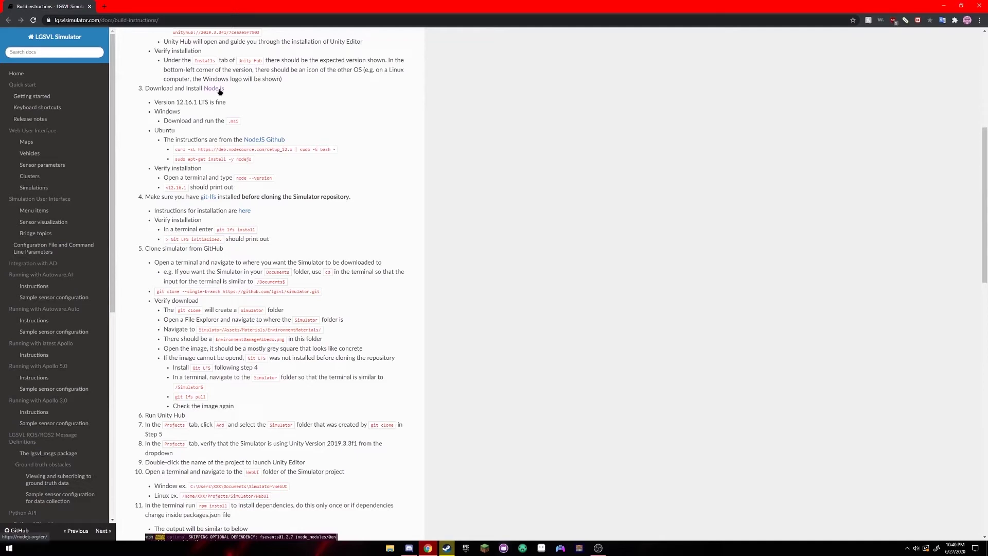
Download the Node.js 12.18.1 LTS installer for Windows via the build instructions link and launch it.
middle_click(220, 91)
click(159, 4)
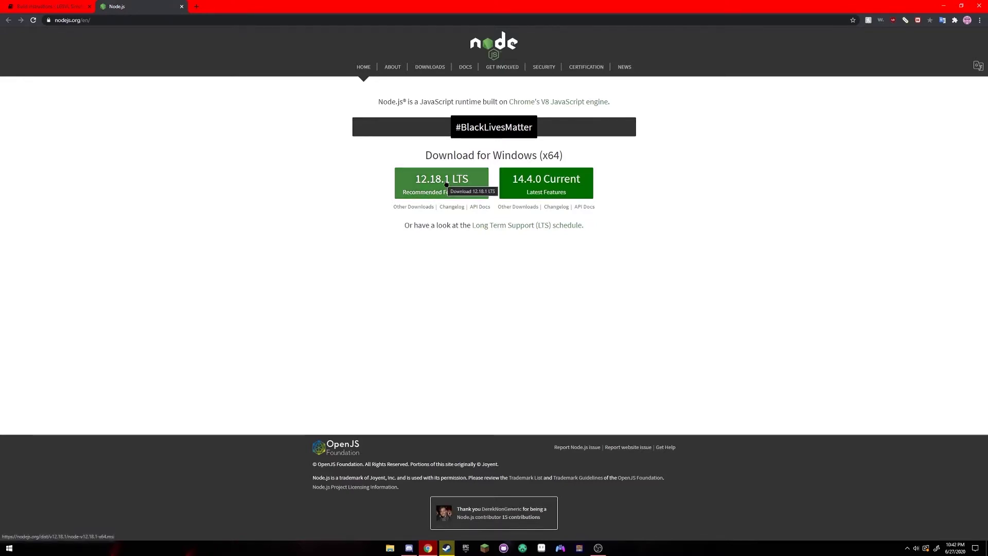
click(446, 184)
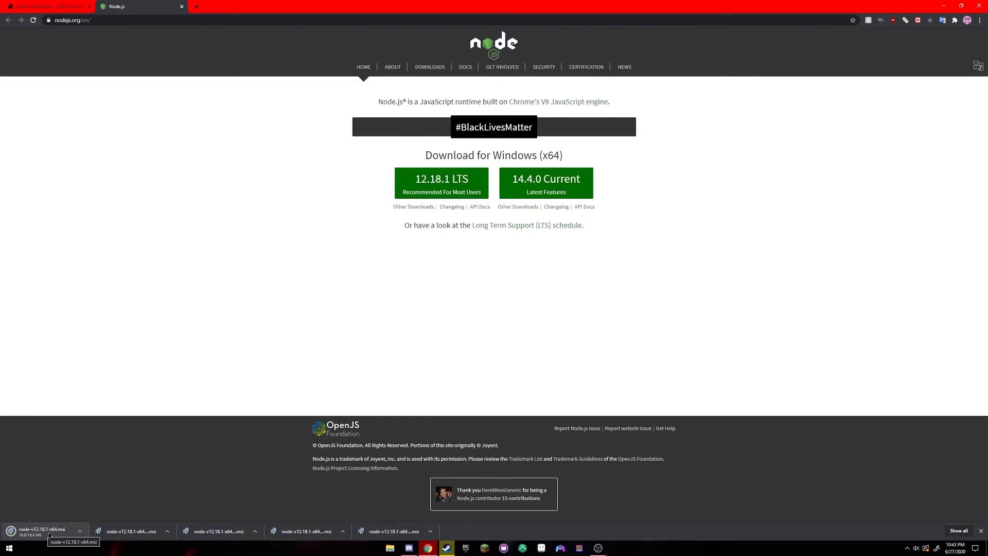
click(52, 530)
click(50, 534)
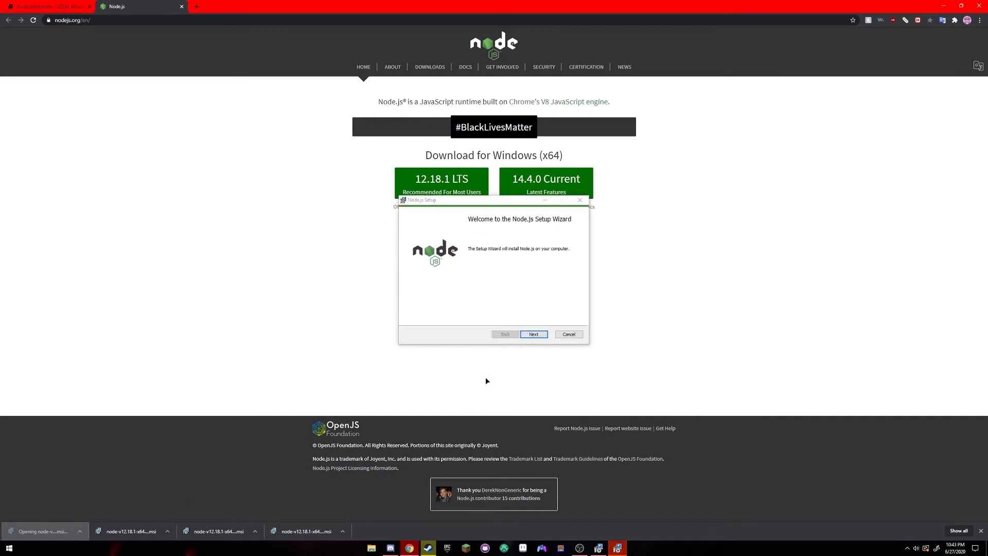
Install Node.js to C:\Program Files\nodejs\, accepting the license and keeping the default features without the native module tools.
click(541, 334)
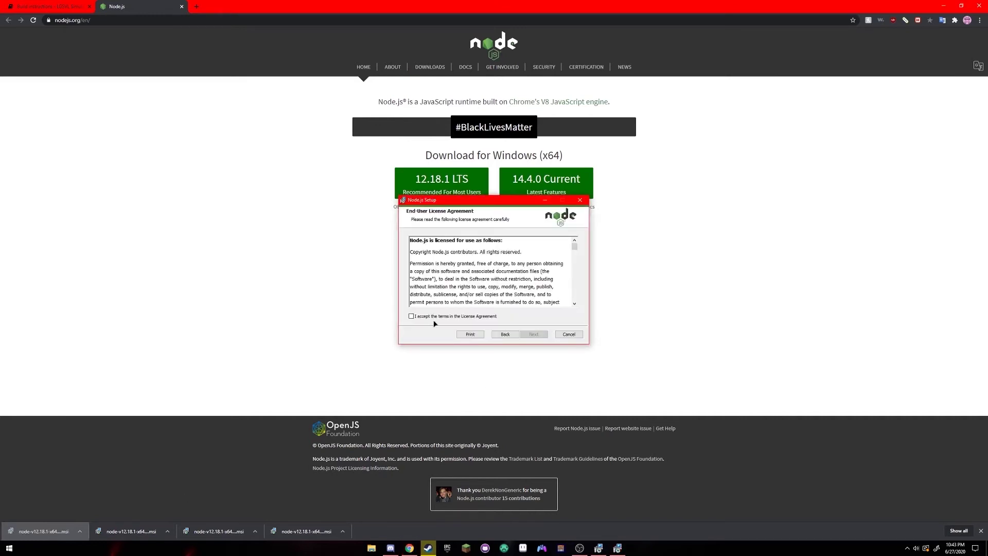
click(411, 316)
click(534, 335)
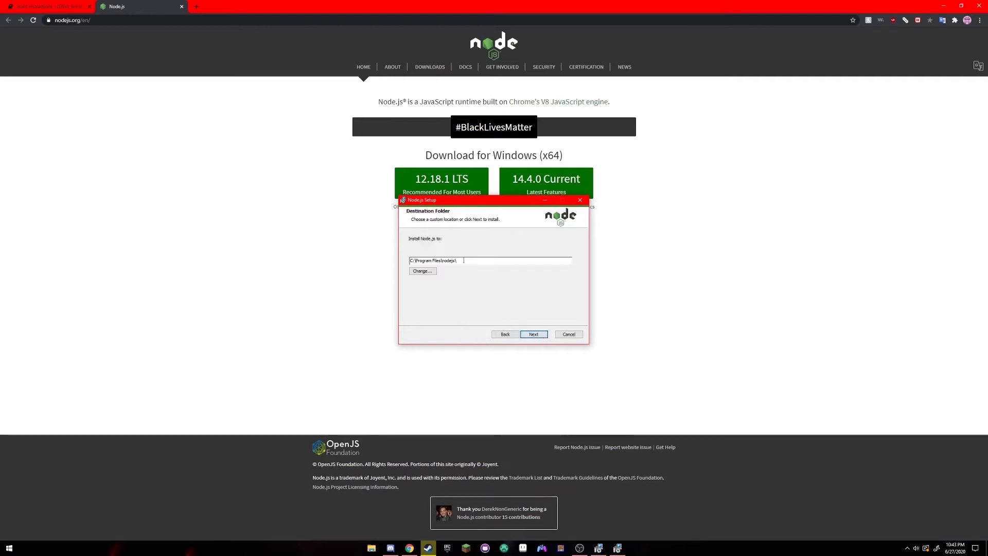
click(469, 260)
click(494, 262)
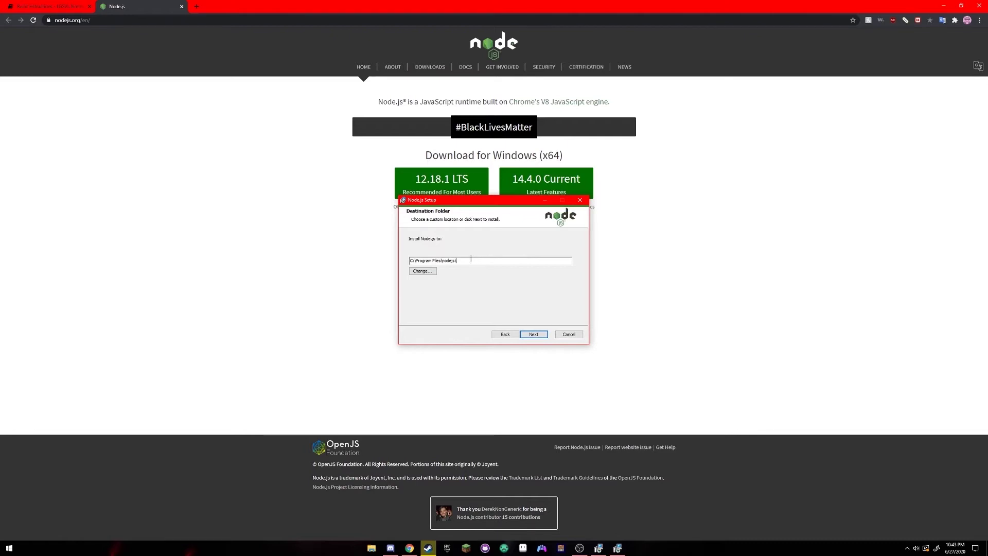
click(534, 335)
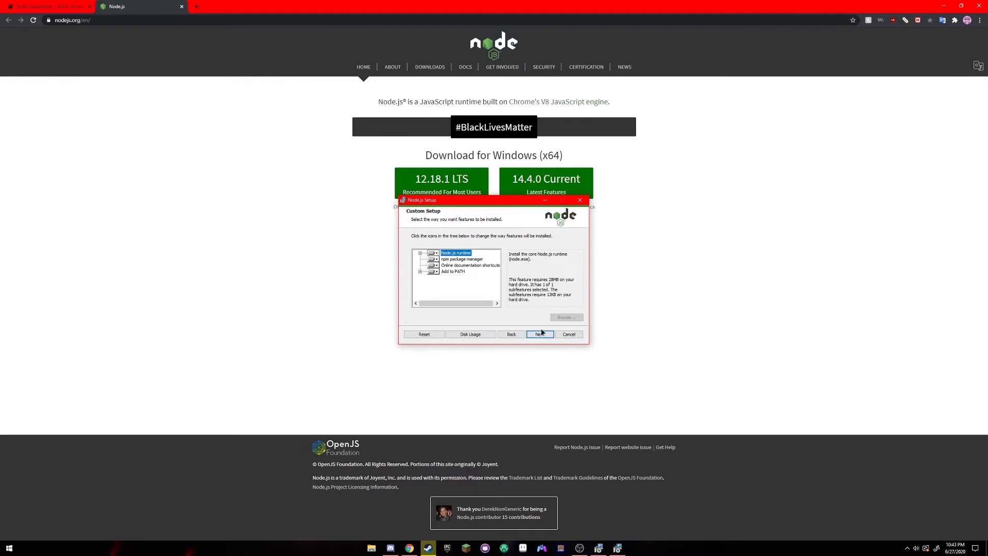
click(541, 335)
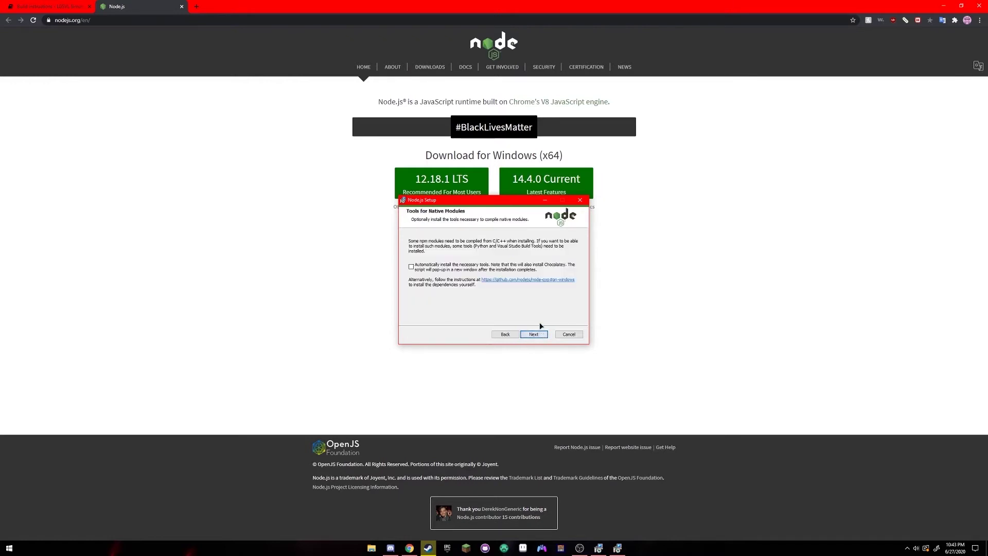
click(541, 335)
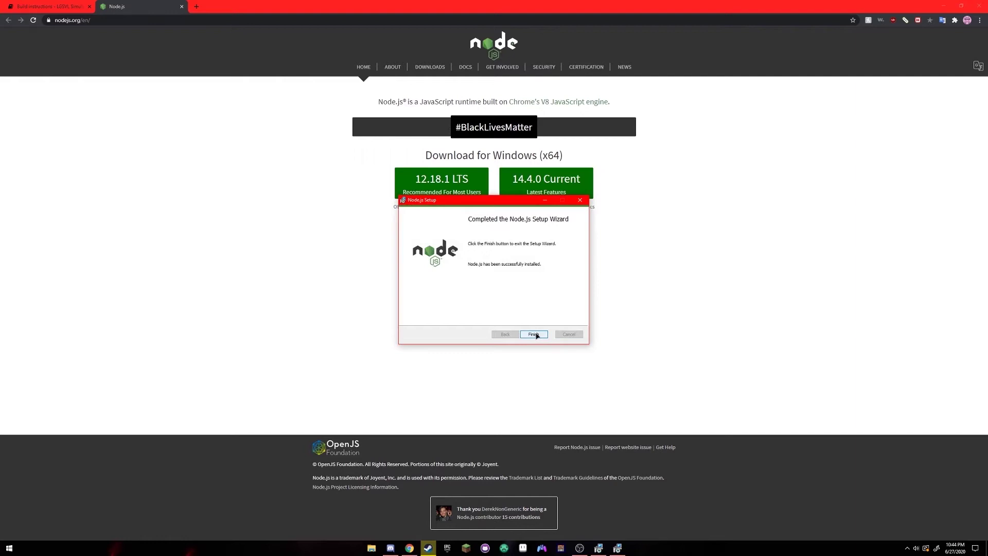
Close the finished Node.js setup and check the installed version by running node --version in a Command Prompt.
click(534, 334)
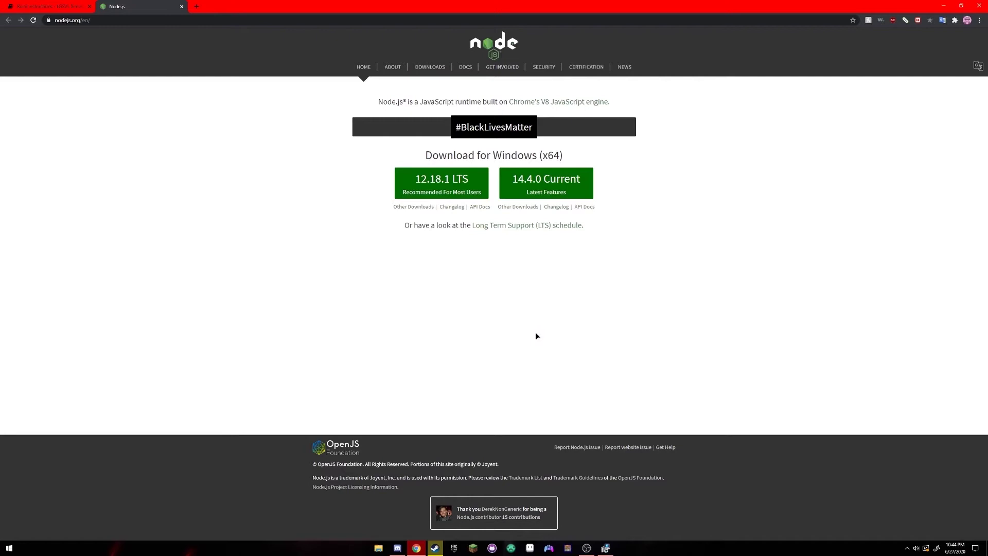
key(ctrl+shift+Tab)
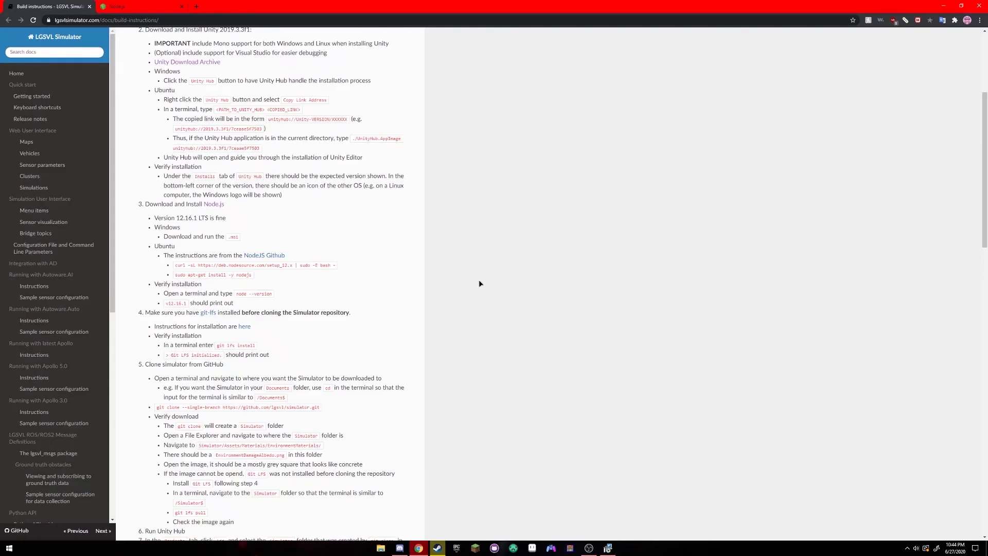
key(super+r)
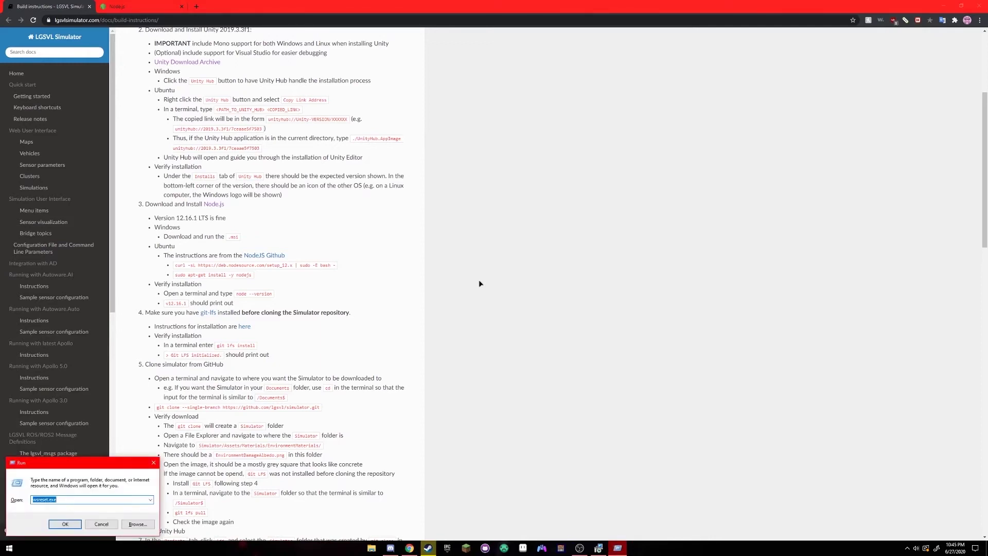
text(cmd)
key(Return)
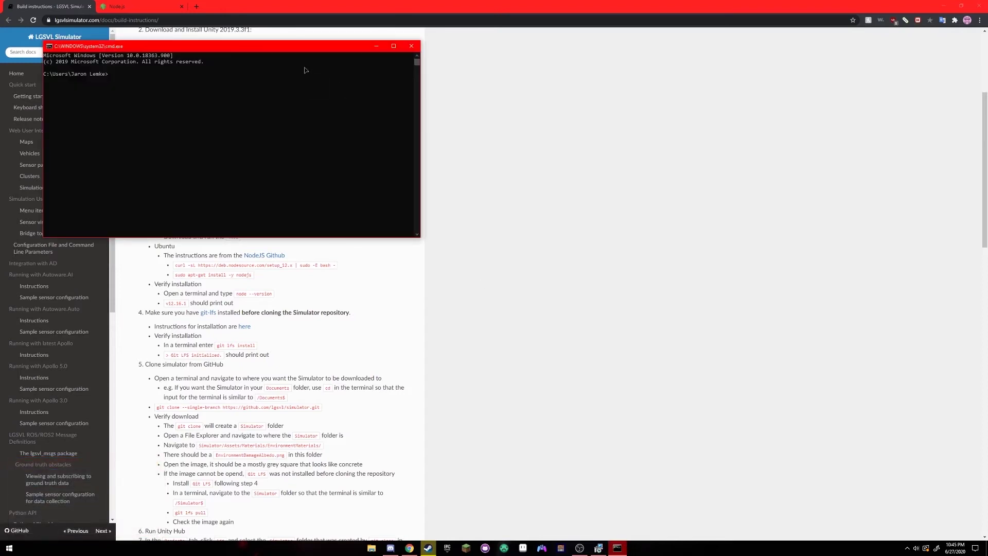
drag(312, 50, 529, 210)
text(node --version)
key(Return)
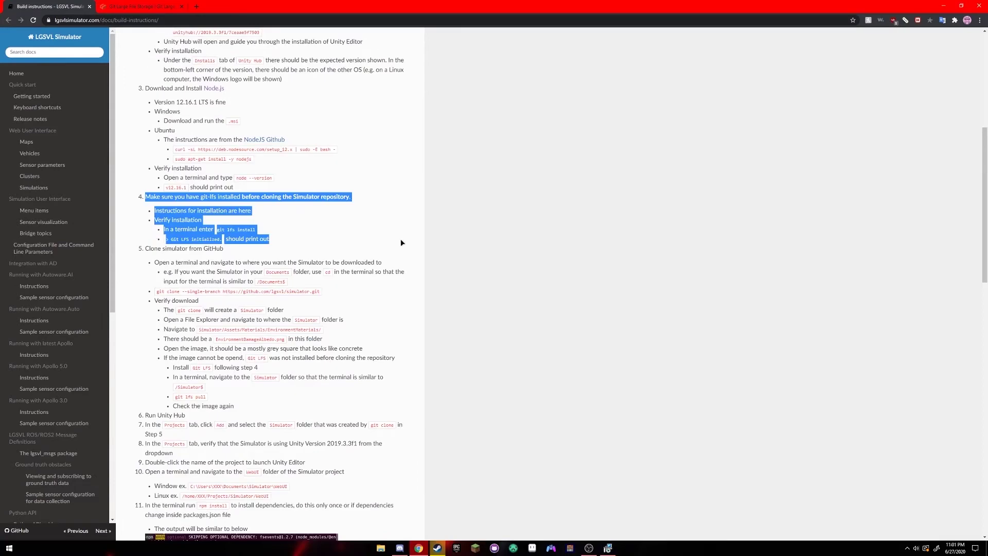
Copy the full path of the Simulator folder inside Desktop > LGSVL from File Explorer.
click(281, 227)
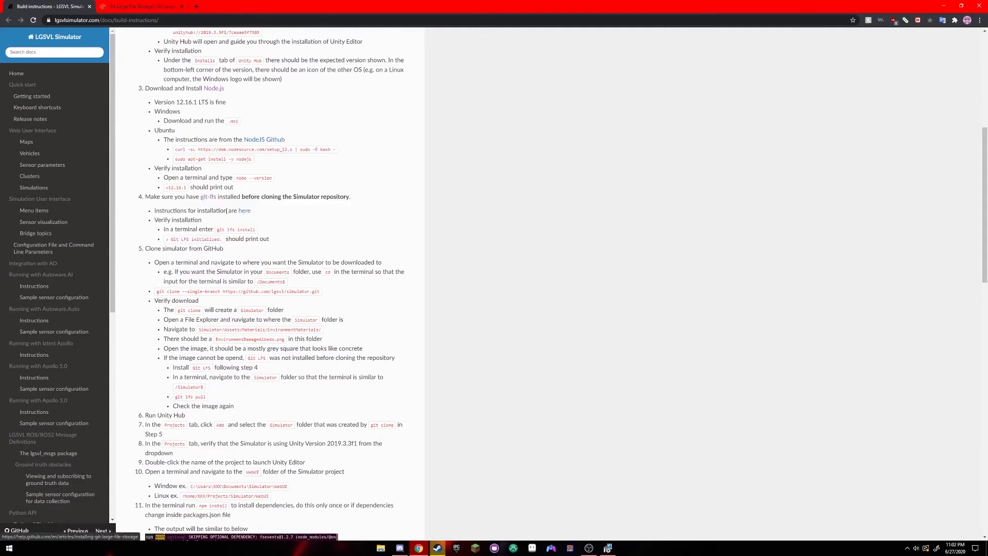
scroll(337, 222, down, 1)
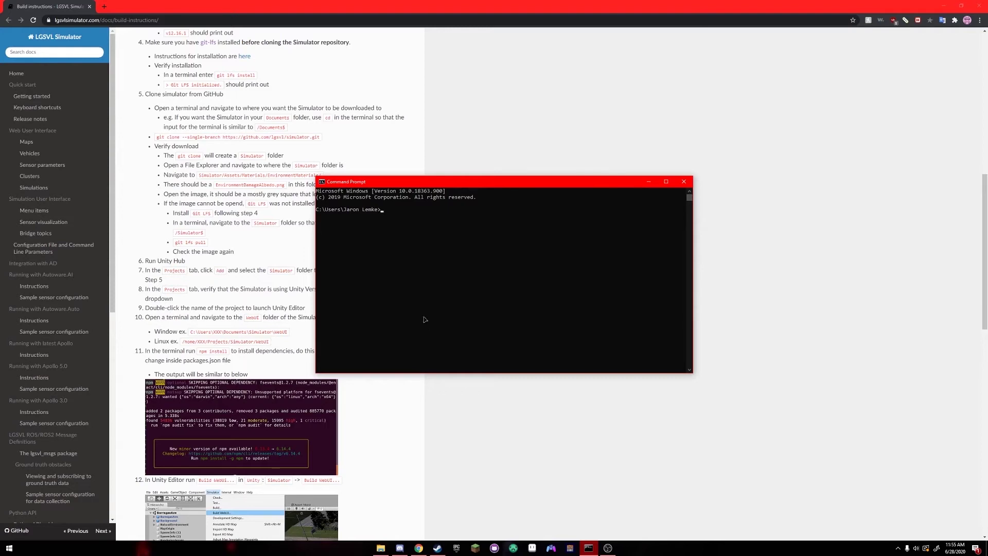
click(383, 549)
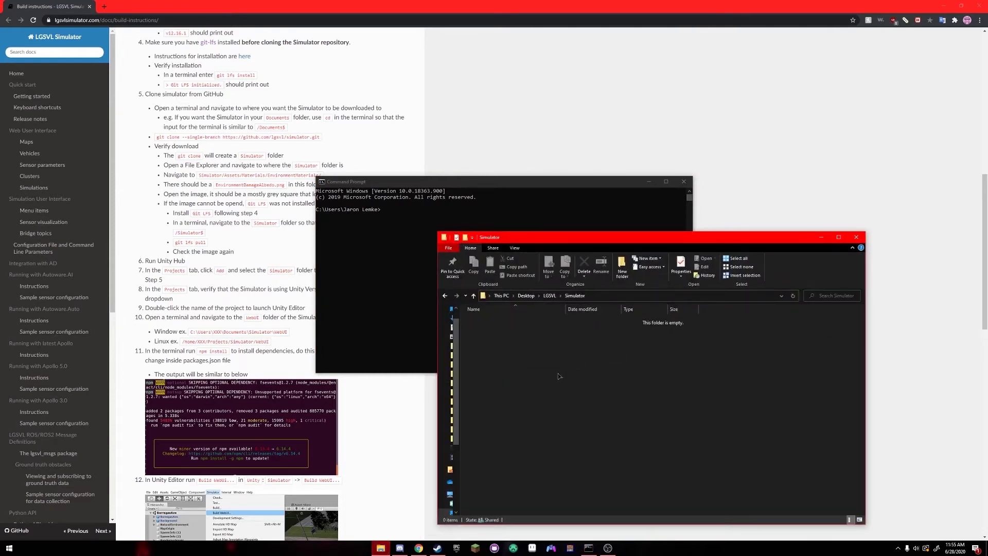
click(484, 297)
click(503, 296)
mouse_move(503, 296)
mouse_down()
mouse_move(589, 296)
mouse_move(492, 298)
mouse_up()
click(610, 295)
key(ctrl+a)
key(ctrl+c)
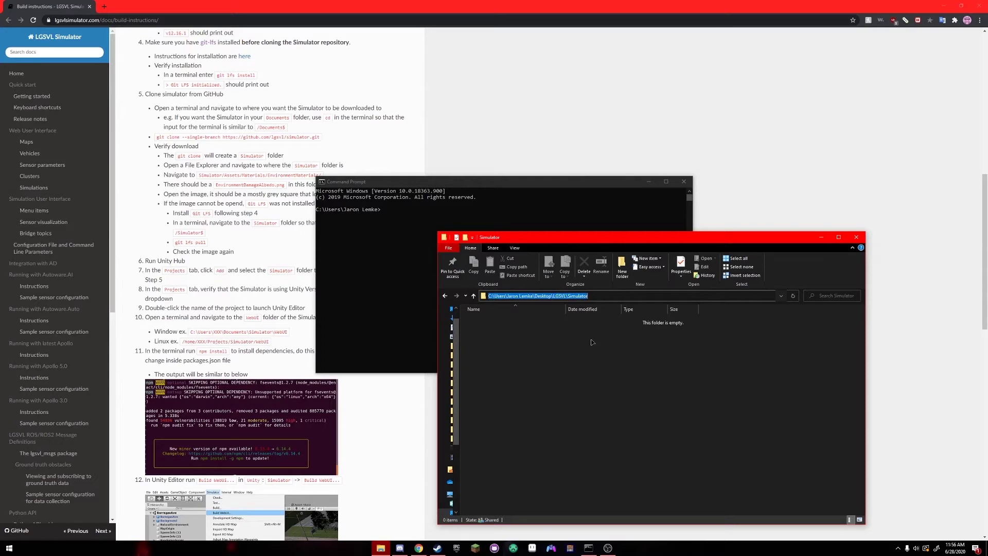
Change the Command Prompt's working directory to the copied Desktop\LGSVL\Simulator path with cd.
click(372, 294)
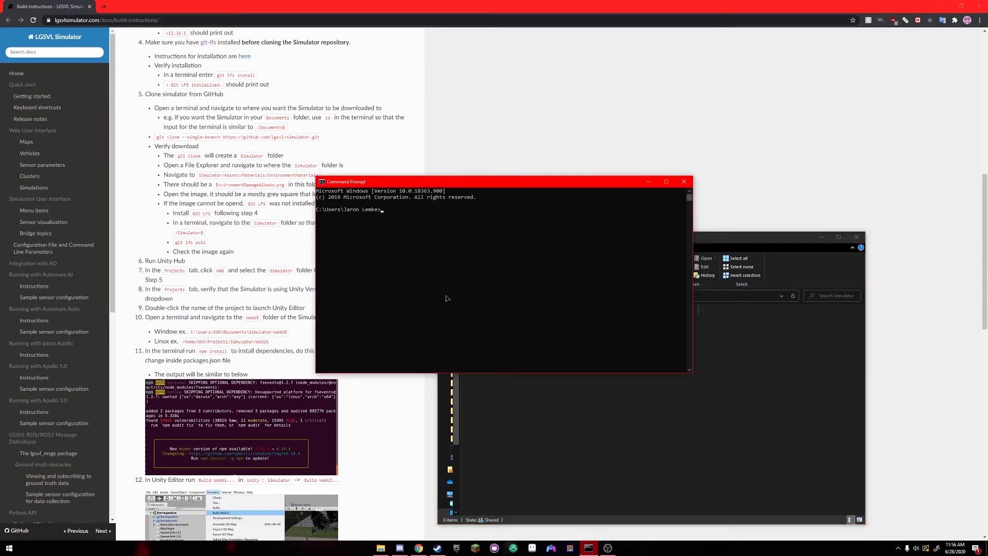
text(cdf)
key(ctrl+v)
key(Return)
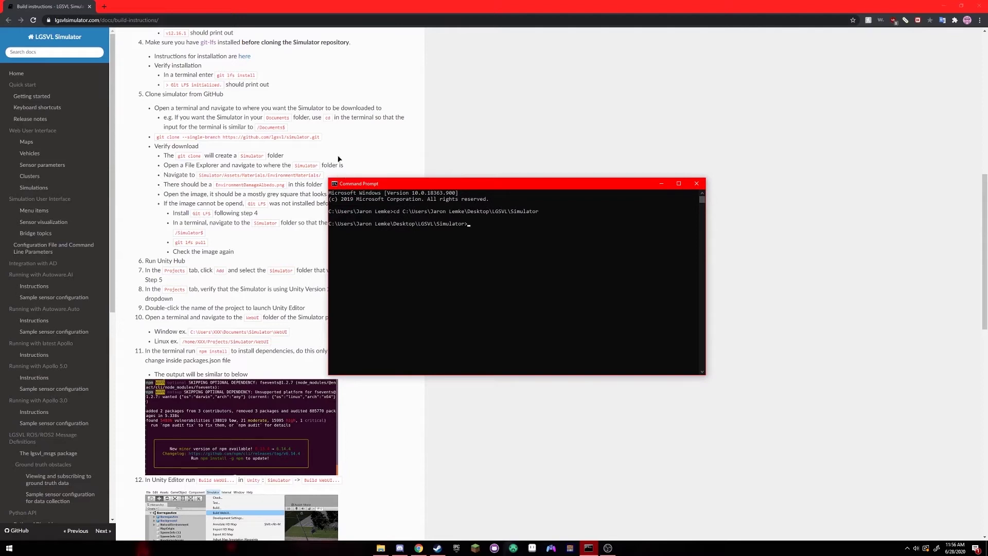
drag(332, 136, 156, 137)
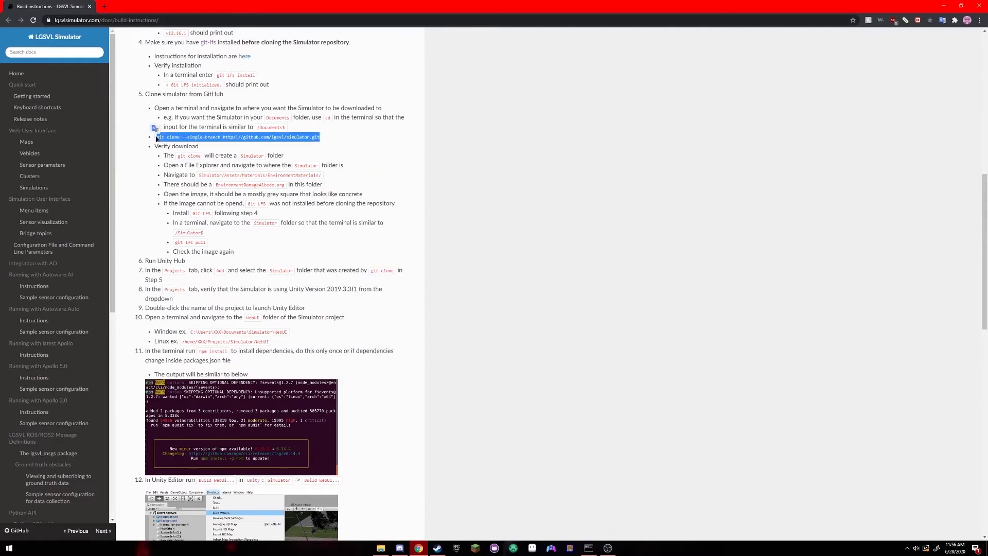
key(alt+Tab)
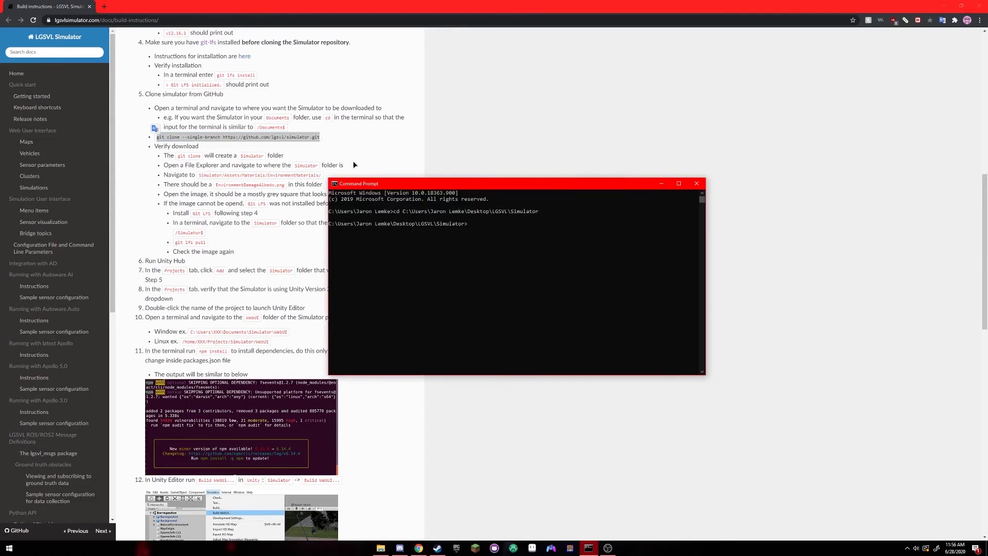
click(510, 246)
text(git clone --single-branch https://github.com/lgsvl/simulator.git)
key(Return)
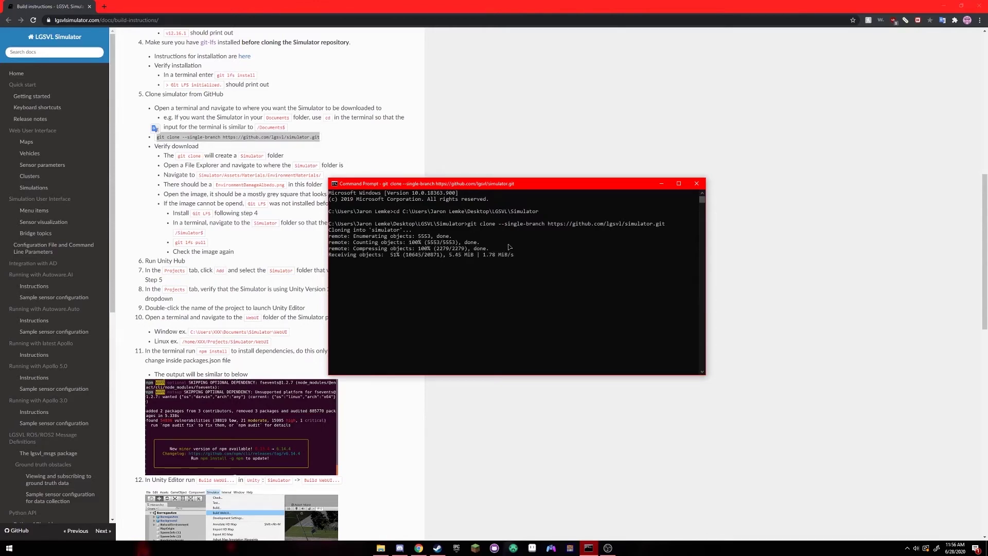
click(515, 316)
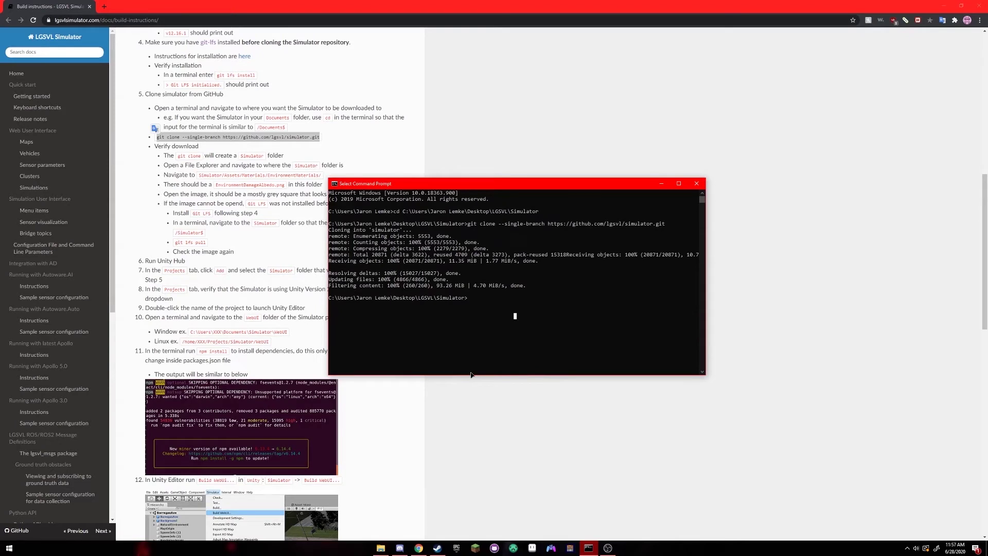
Browse in File Explorer to the cloned simulator's Assets > Materials > EnvironmentMaterials folder.
click(384, 548)
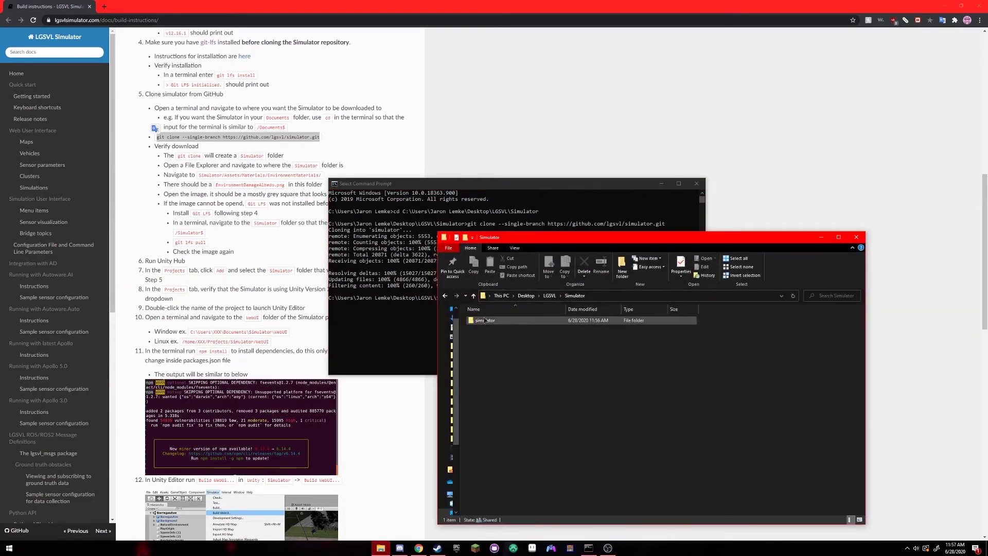
mouse_move(500, 326)
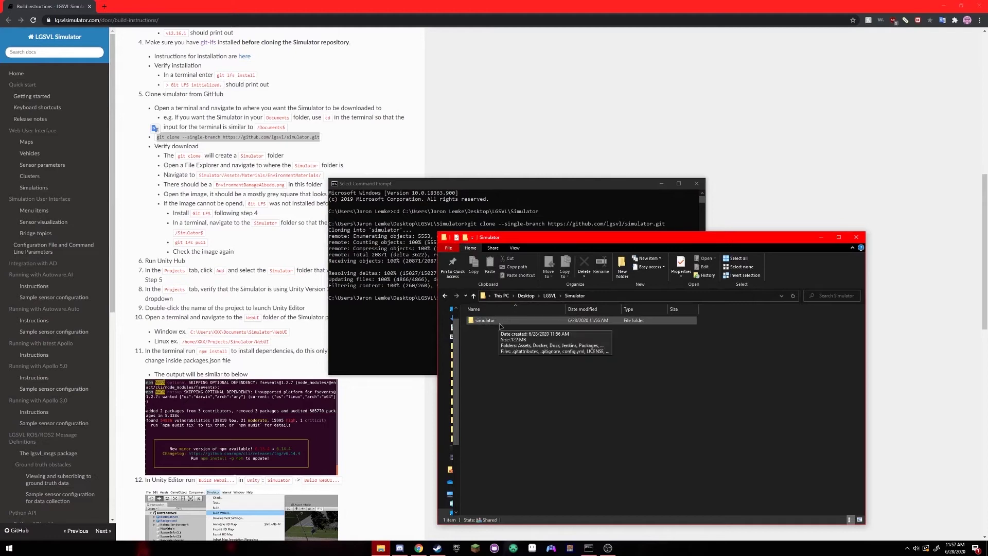
double_click(490, 324)
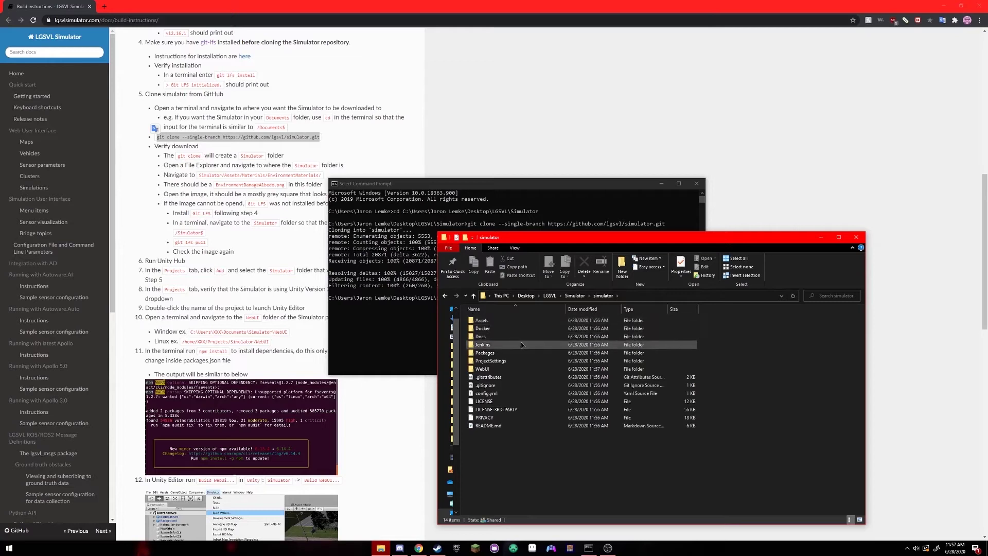
double_click(487, 320)
mouse_move(528, 352)
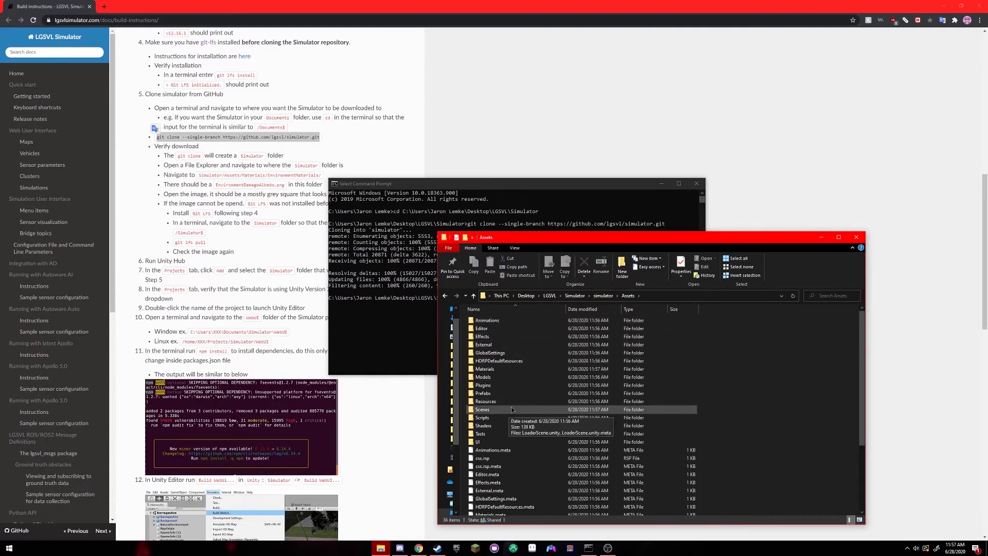
double_click(495, 369)
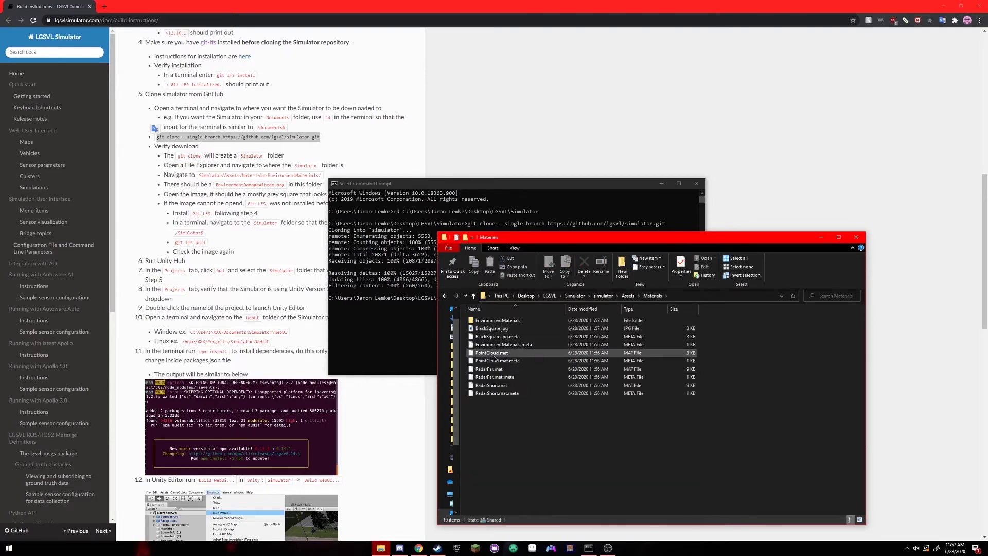
double_click(538, 321)
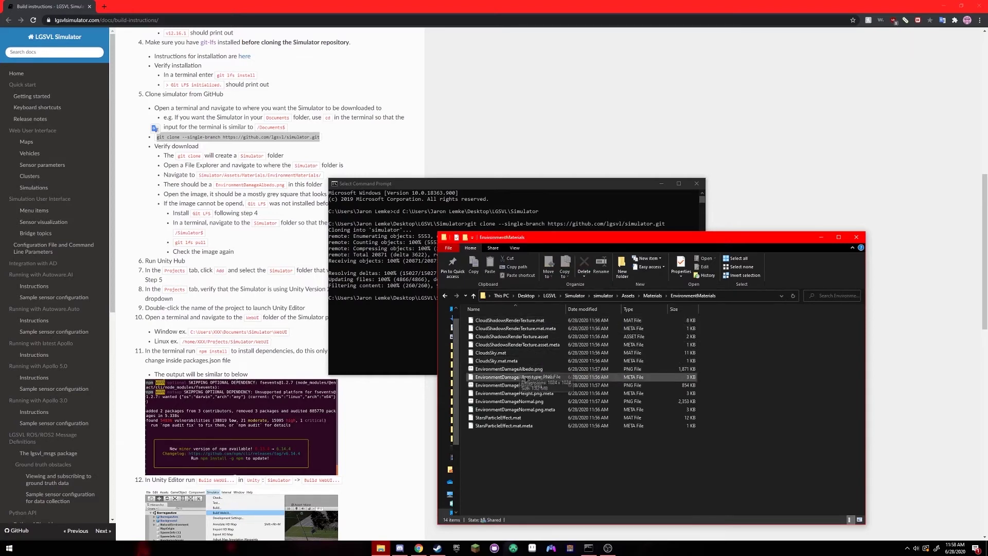
View the EnvironmentDamageAlbedo.png image to verify the Git LFS download, and close it.
click(526, 378)
click(520, 369)
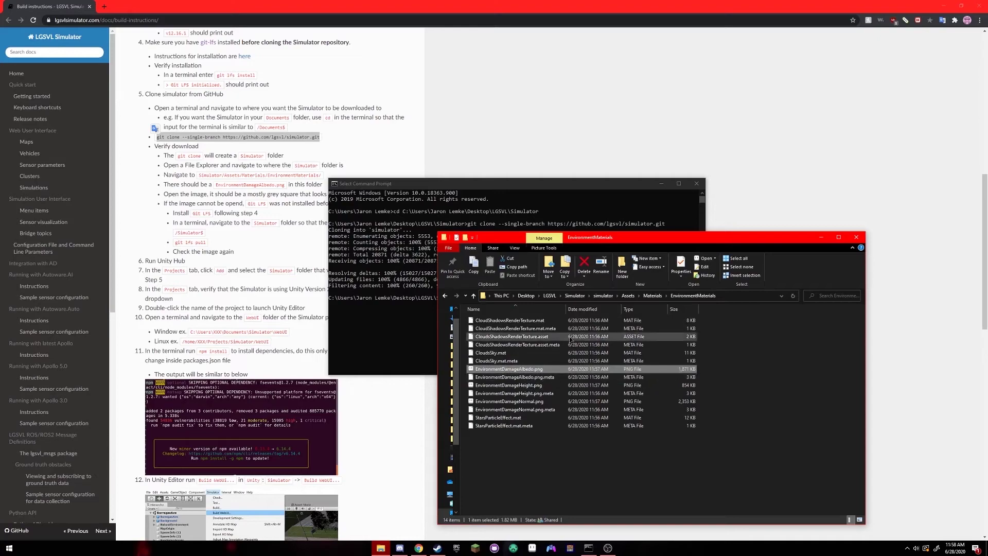
double_click(520, 371)
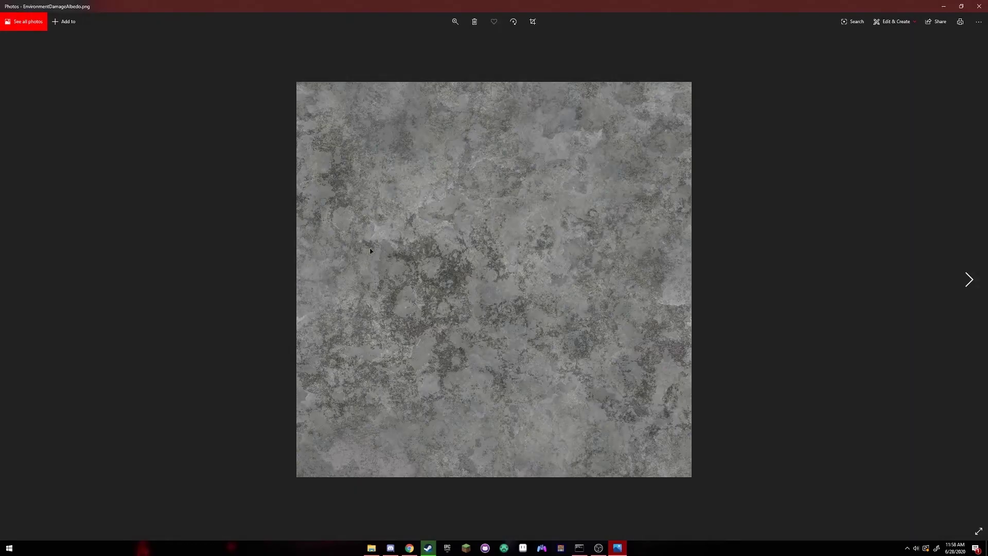
click(979, 6)
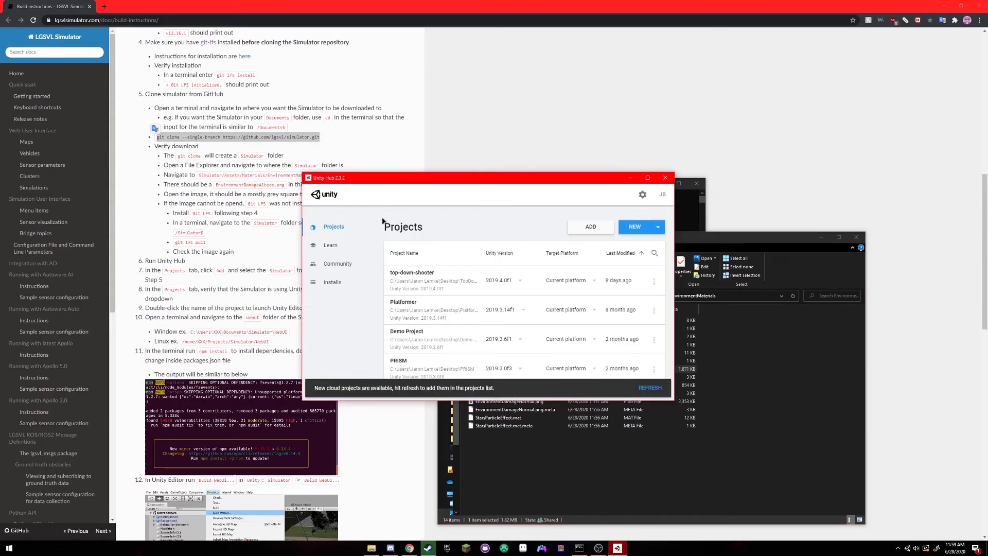
Add the cloned simulator folder to the Unity Hub projects and open it in the Unity Editor.
click(588, 228)
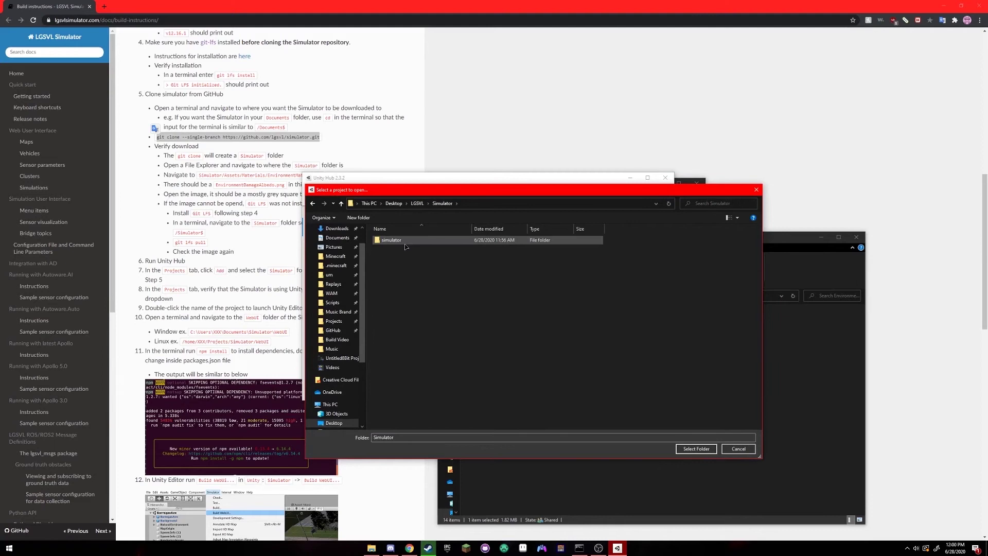
double_click(405, 245)
click(696, 449)
drag(464, 205, 489, 207)
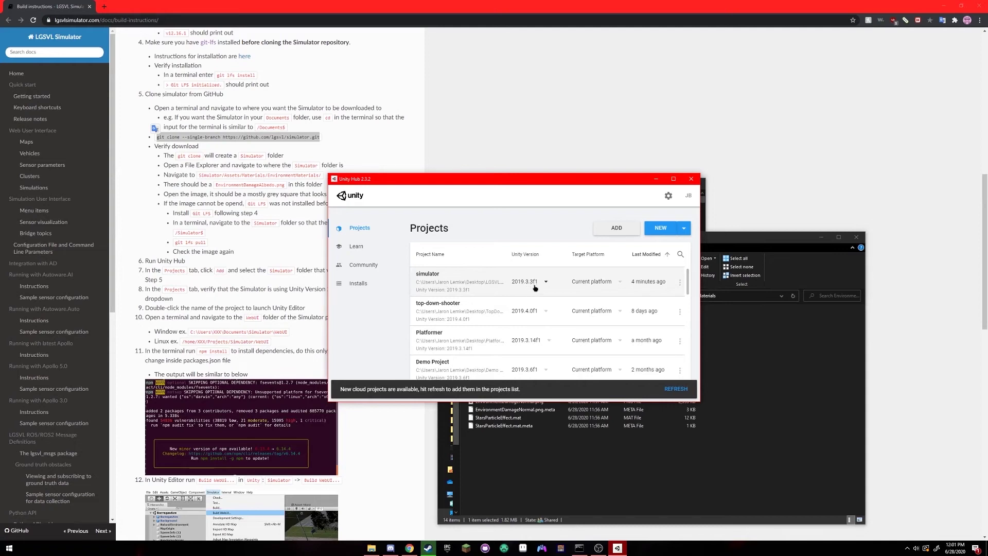
click(442, 276)
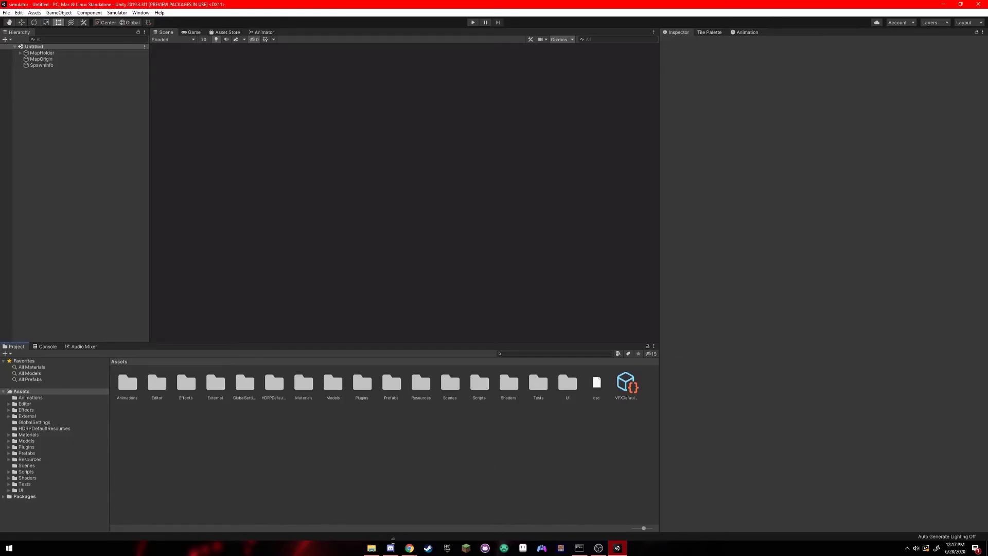
Go to the WebUI folder of the cloned simulator in File Explorer and copy its full path.
click(371, 548)
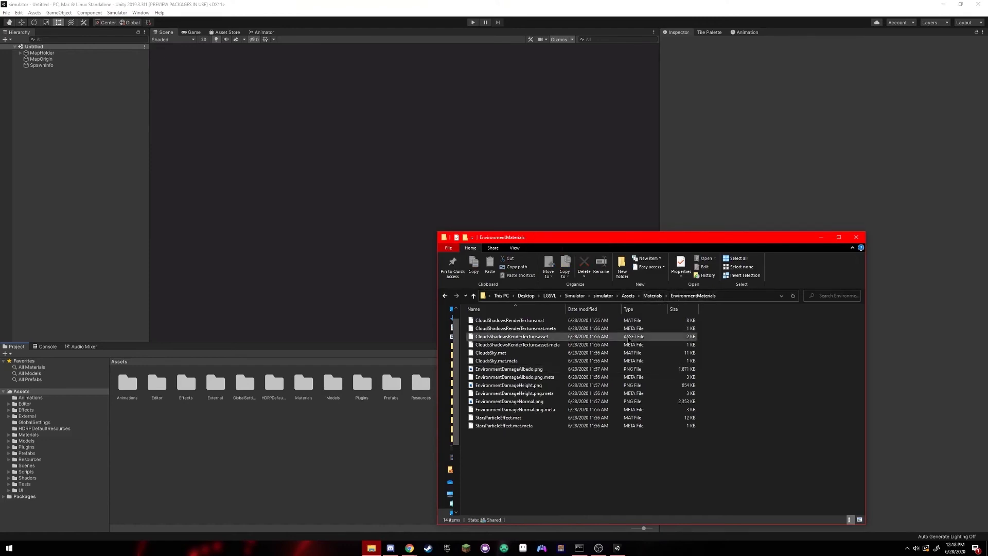
click(607, 297)
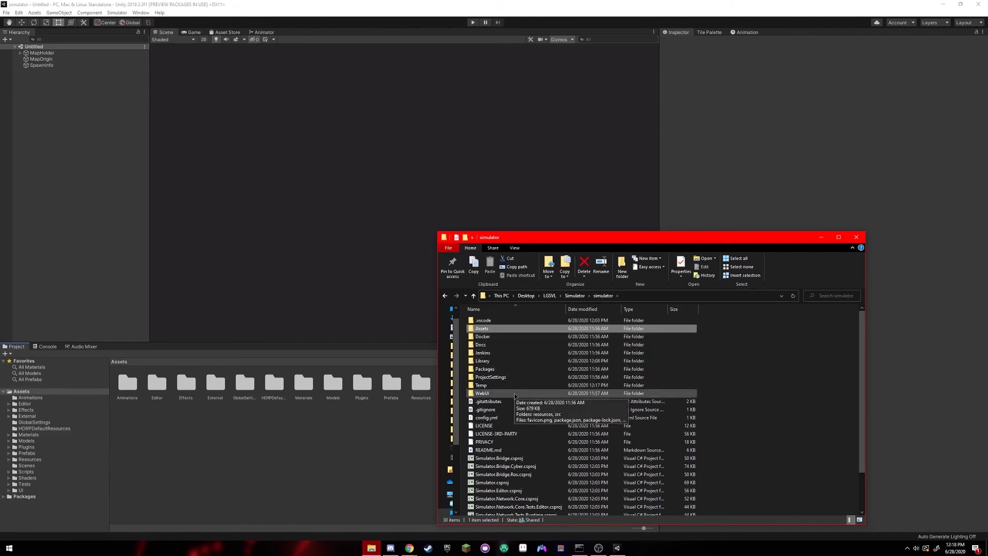
click(514, 394)
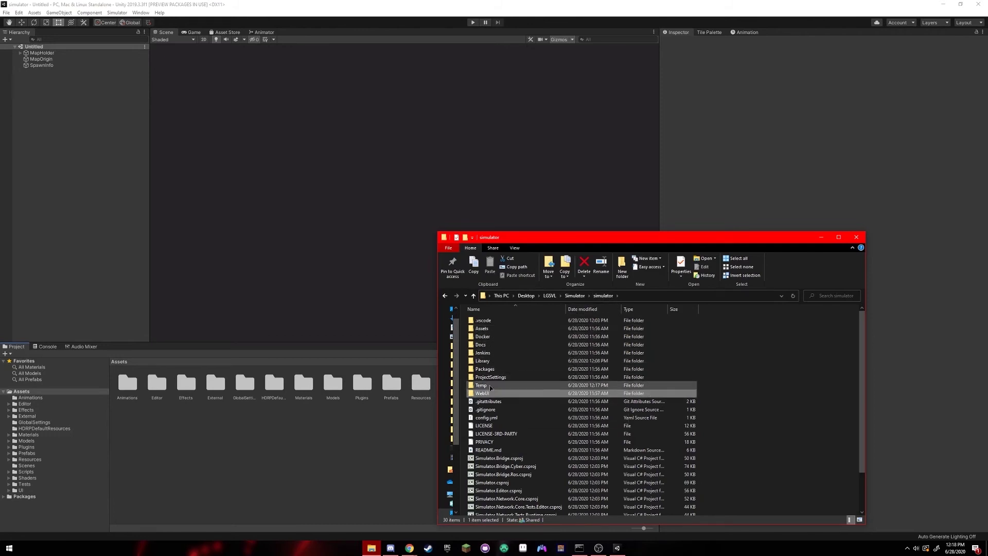
double_click(499, 394)
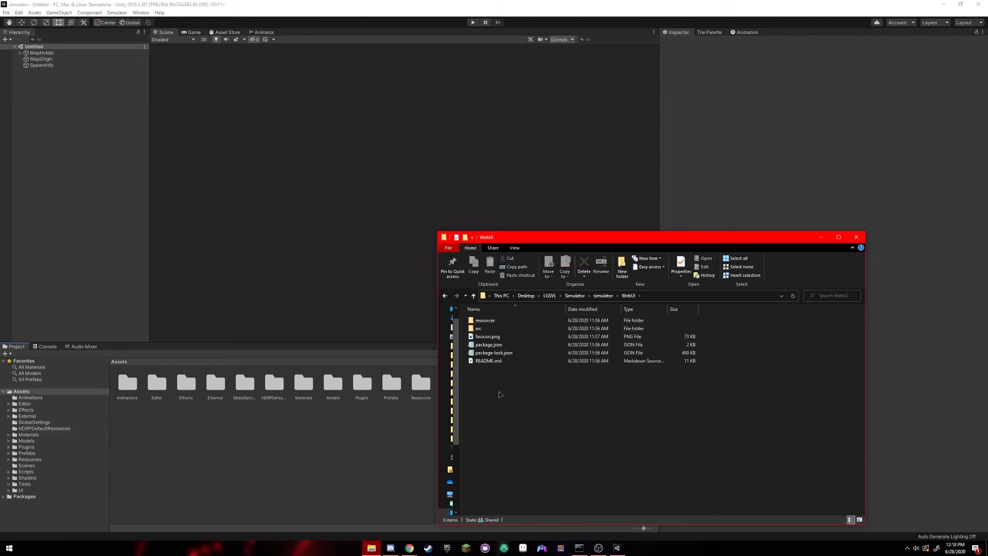
click(486, 297)
key(ctrl+c)
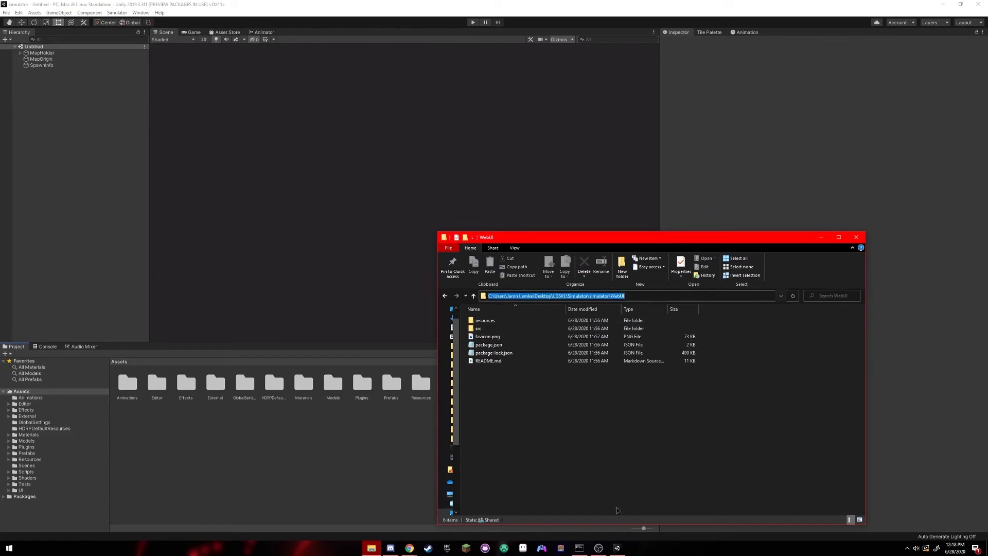
Change the Command Prompt's directory to the copied WebUI path and run npm install to install the dependencies.
click(579, 548)
click(515, 316)
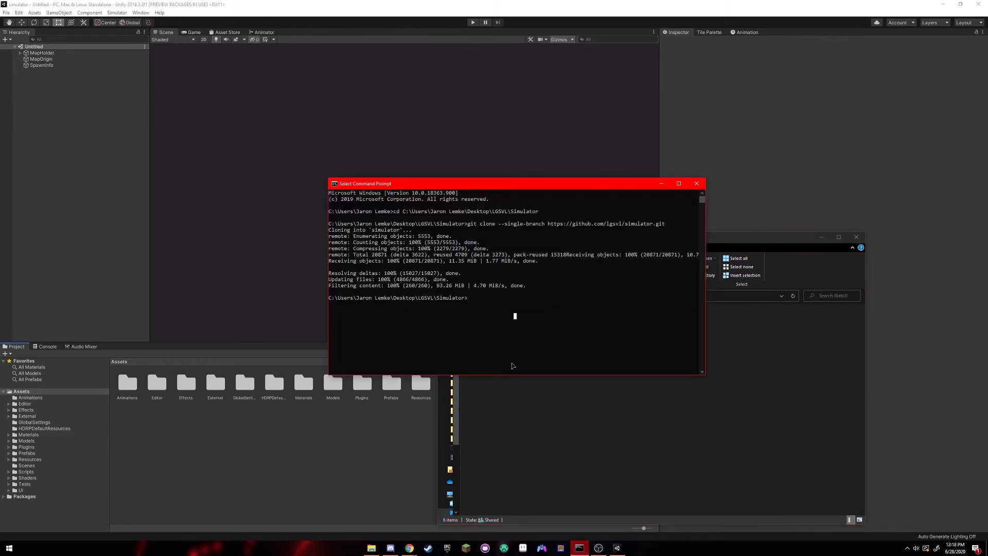
text(cd)
key(ctrl+v)
key(Return)
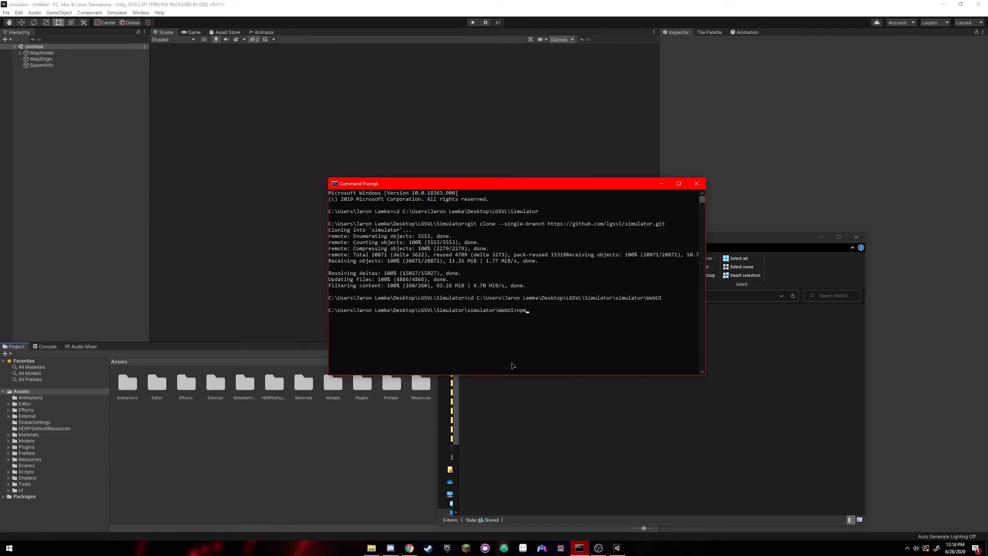
text(install)
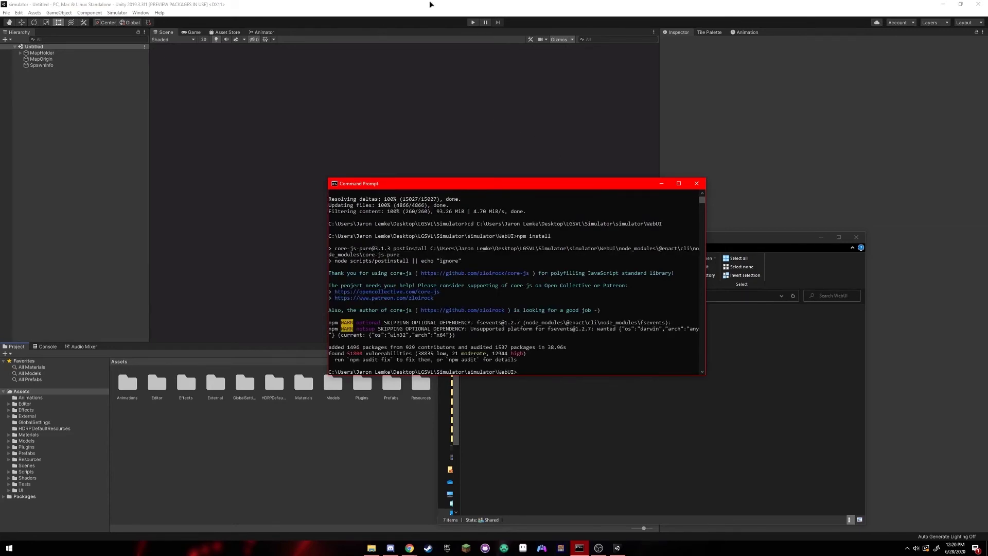
Switch to the Unity Editor and build the simulator's WebUI.
click(431, 4)
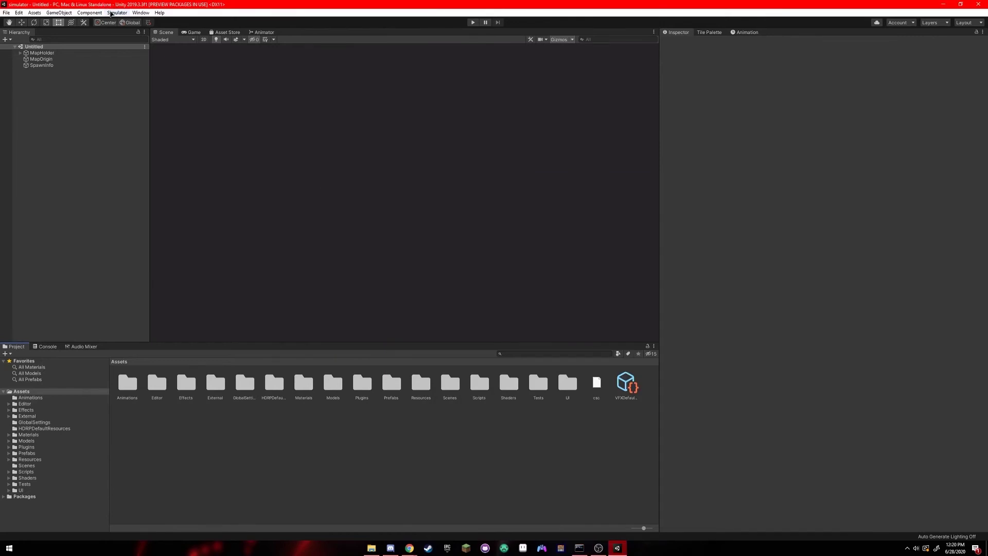
click(116, 14)
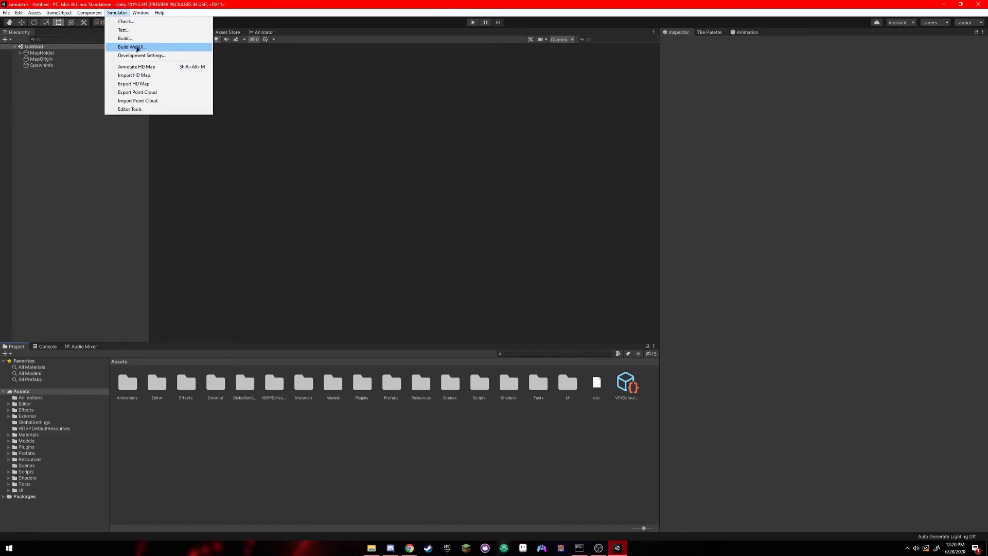
click(137, 48)
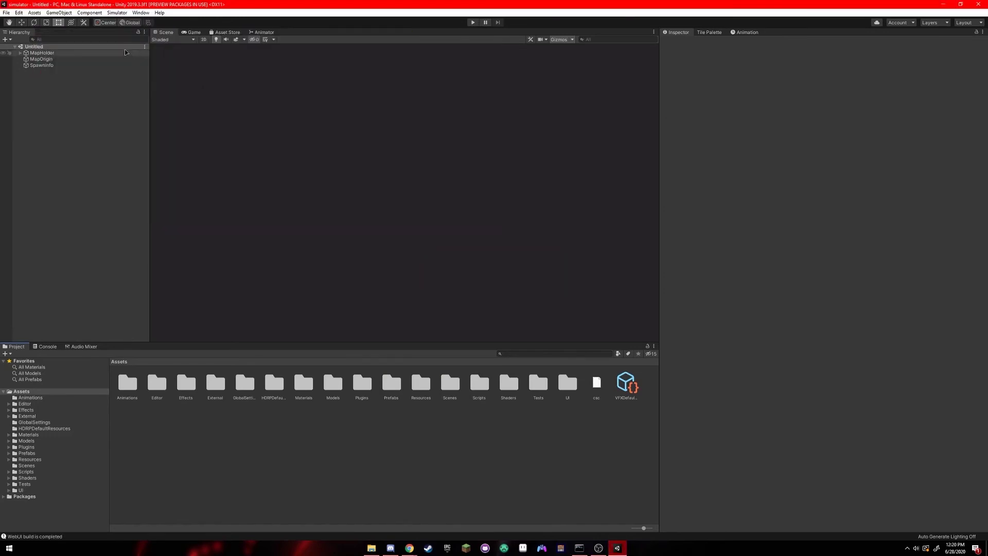
Start configuring the simulator build and create a folder named Build in the outer LGSVL Simulator folder for its output.
click(118, 13)
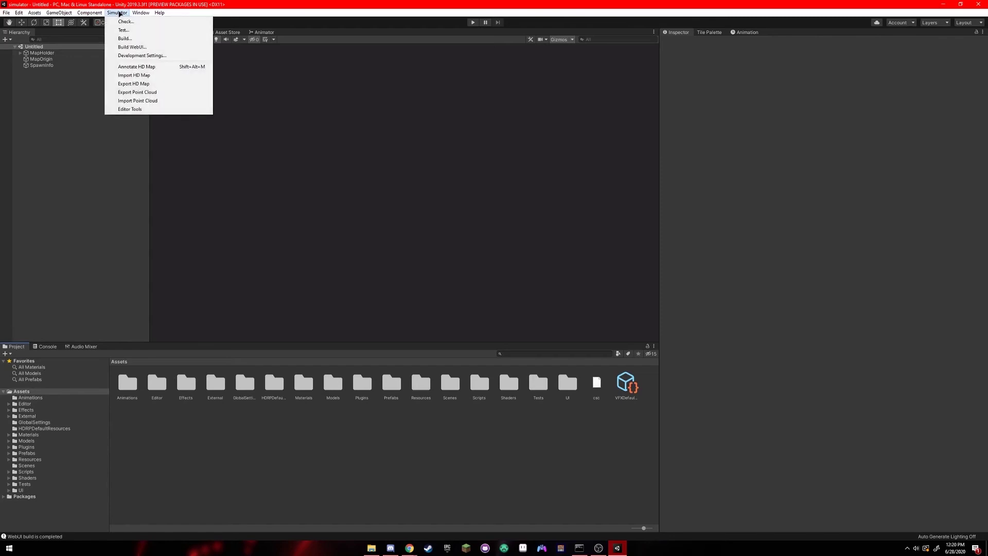
click(128, 41)
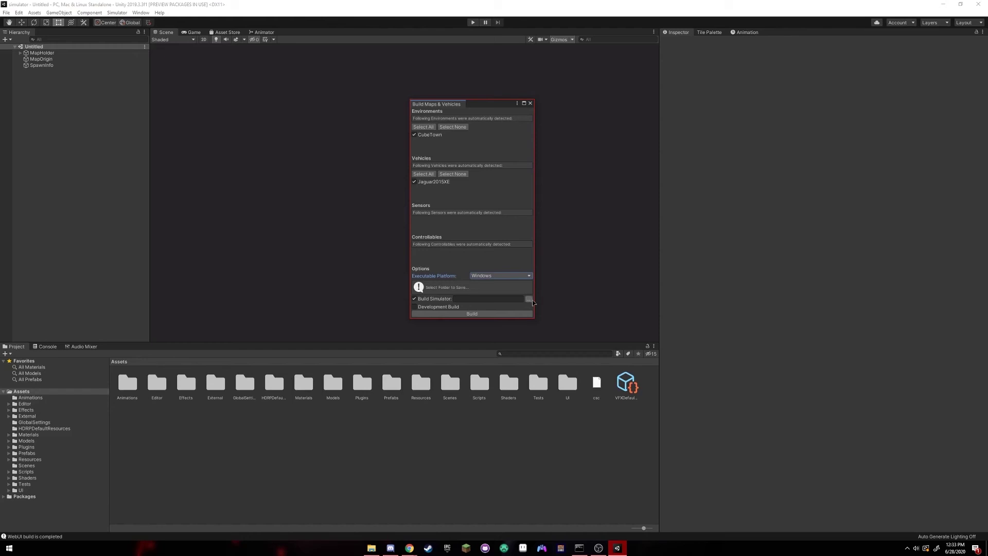
click(529, 299)
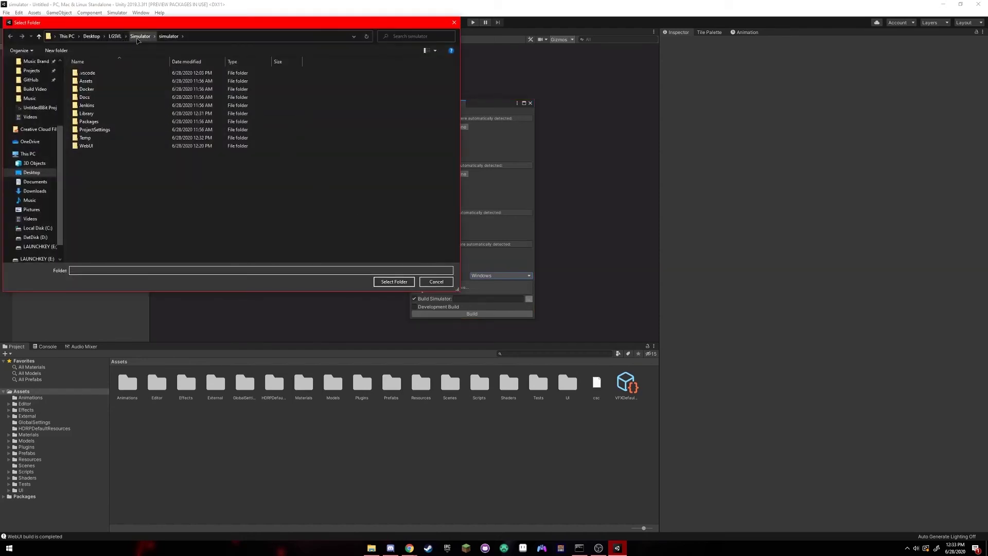
click(135, 37)
right_click(155, 119)
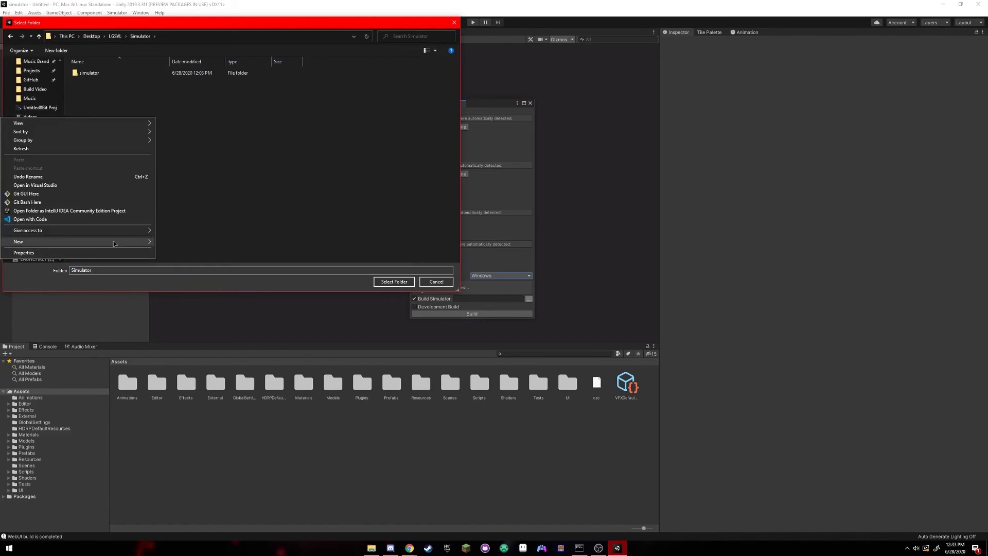
mouse_move(139, 242)
click(219, 240)
text(Build)
key(Return)
Choose the new Build folder as the save location and build the simulator with the CubeTown environment and Jaguar2015XE vehicle.
double_click(102, 71)
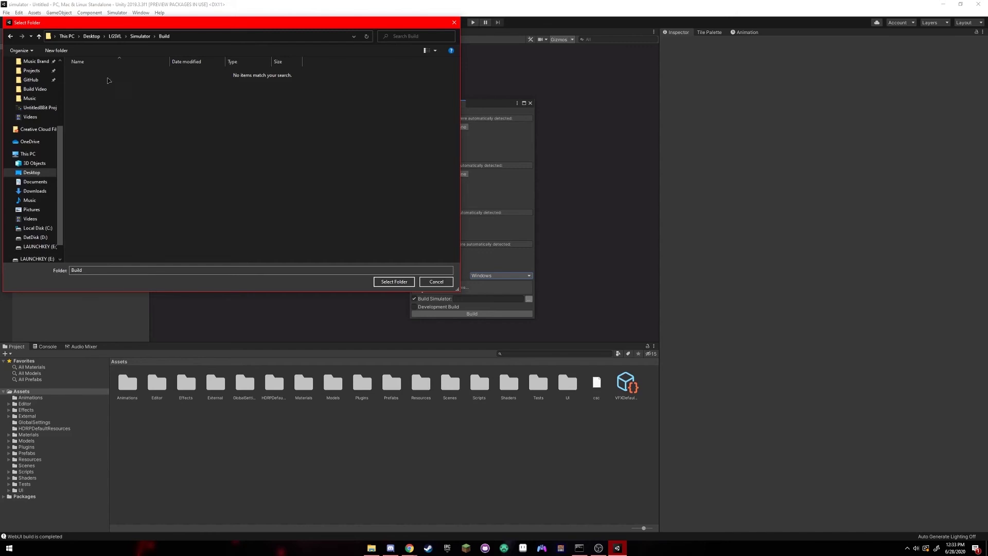
click(397, 283)
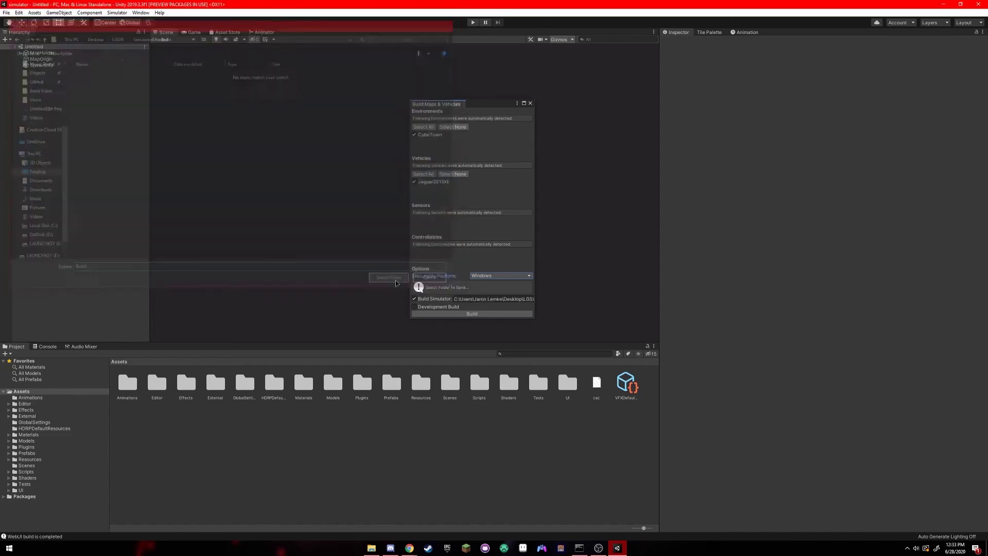
click(462, 315)
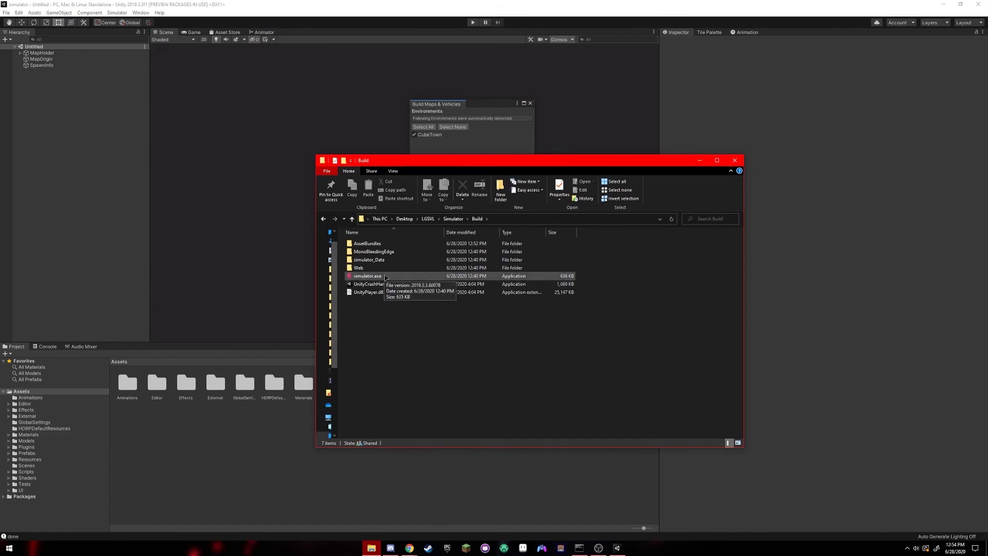
Launch the built simulator.exe and choose a larger screen resolution in its settings.
double_click(385, 277)
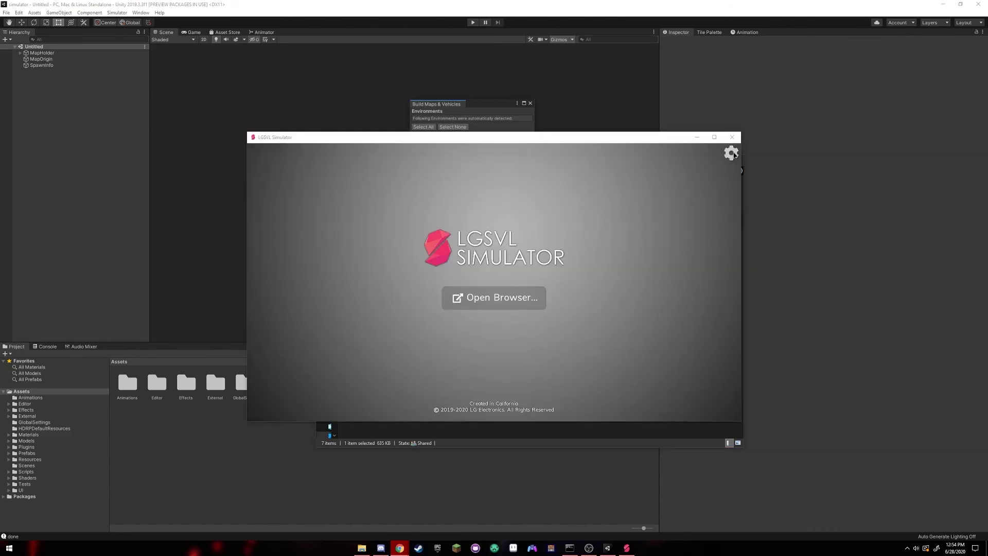
click(732, 153)
click(662, 211)
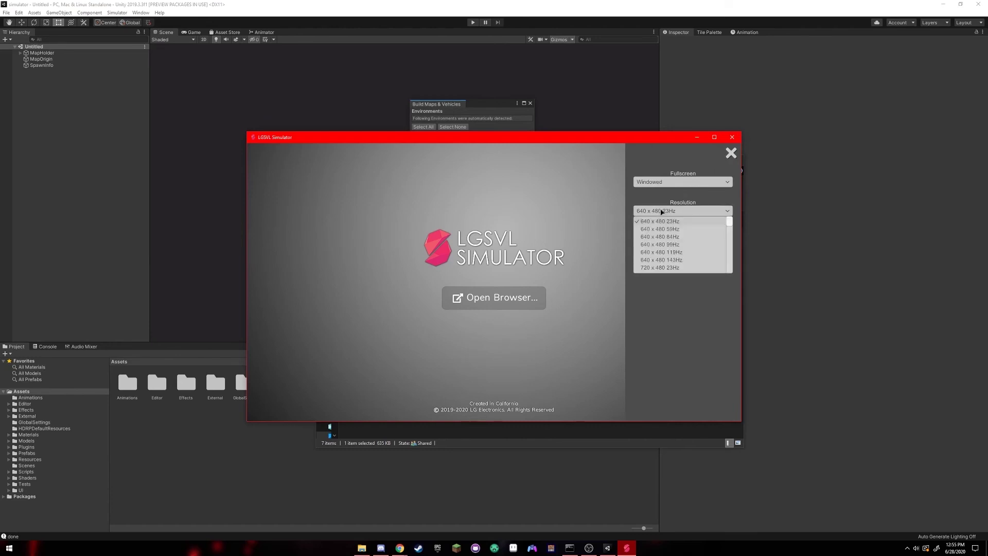
scroll(685, 224, down, 5)
click(669, 268)
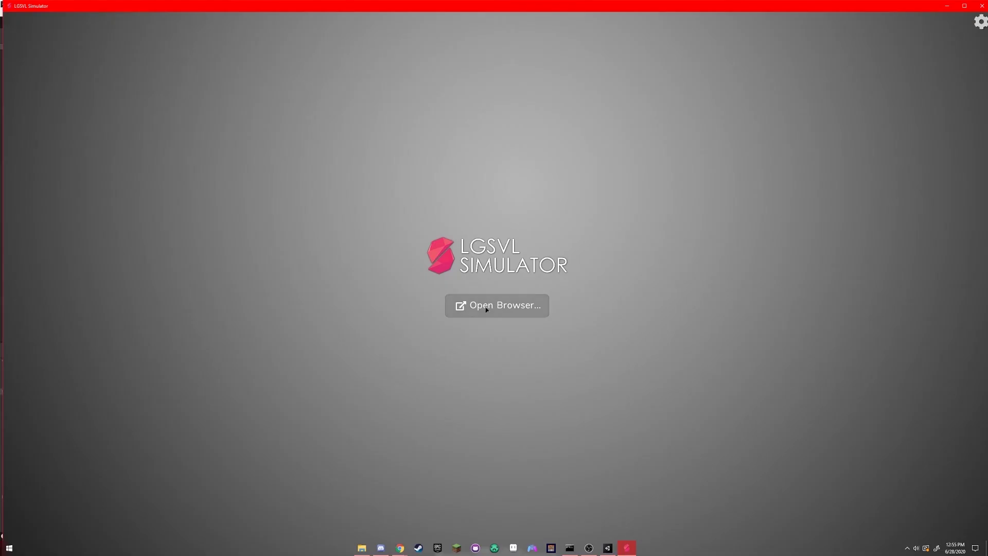
Open the simulator's web interface in the browser and start adding a new map.
click(486, 307)
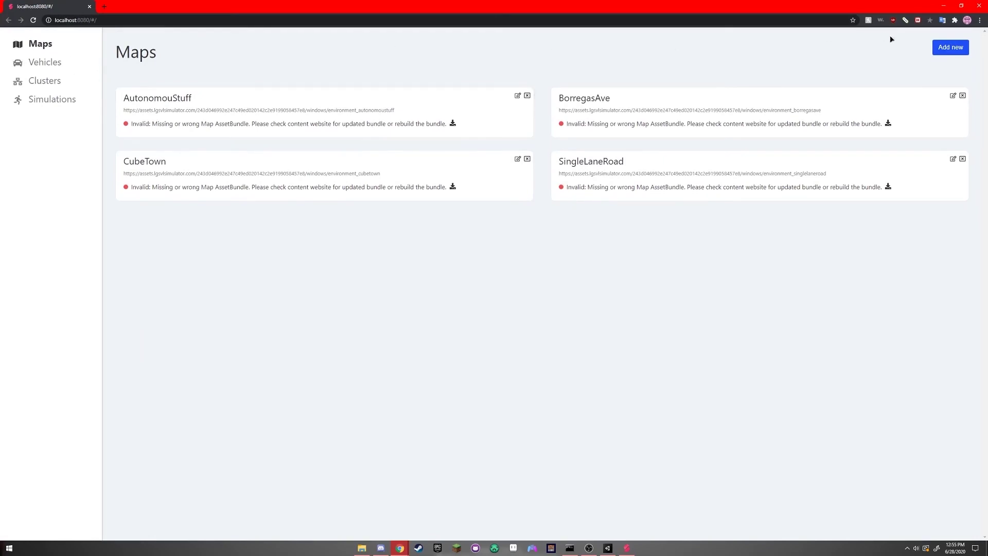
click(952, 48)
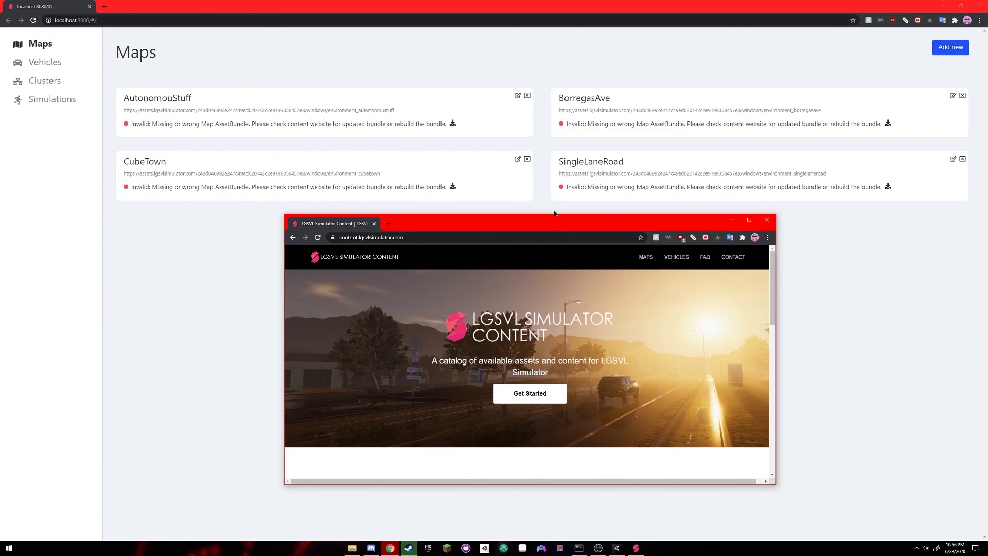
drag(554, 212, 515, 192)
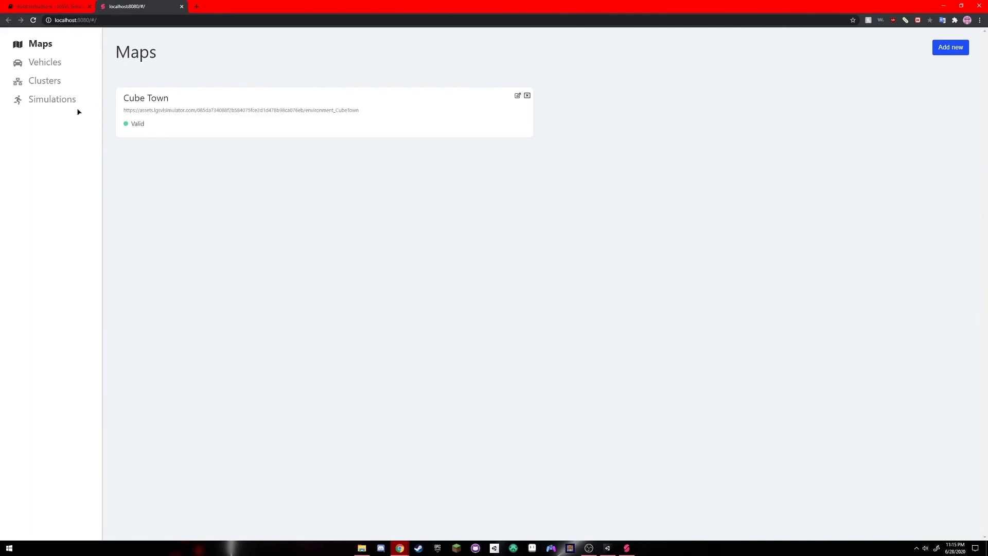
Start a new map entry in the web interface and enter Name as the map name.
click(45, 63)
click(946, 51)
click(465, 263)
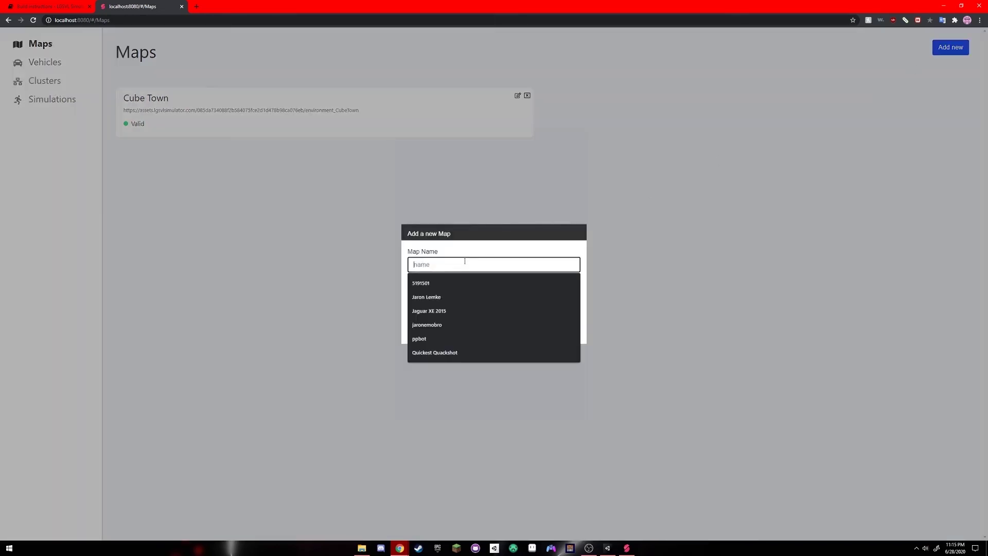
text(Name)
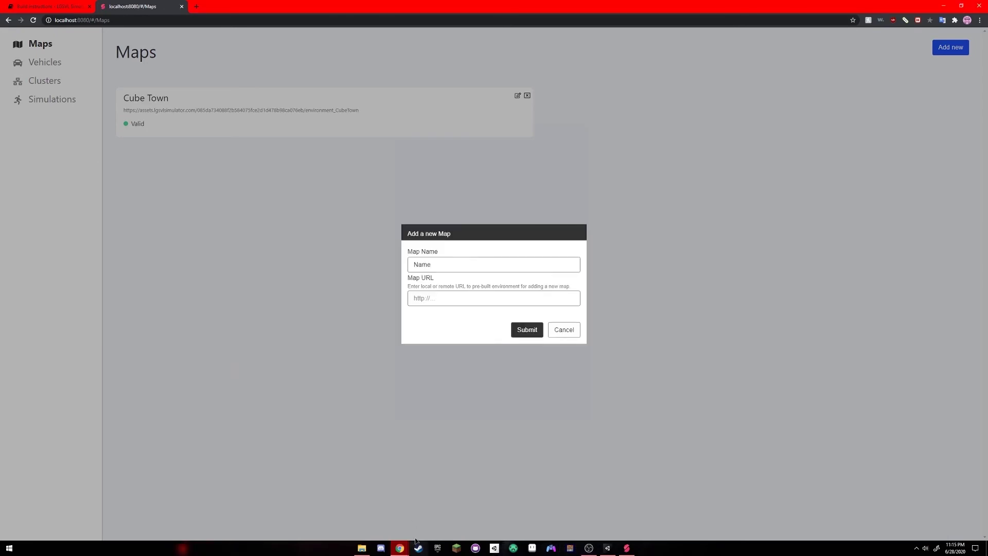
Go to content.lgsvlsimulator.com in a new browser tab and open the Hyundai Nexo 2018 vehicle page.
mouse_move(399, 548)
click(482, 515)
key(ctrl+t)
text(content.lgsvl)
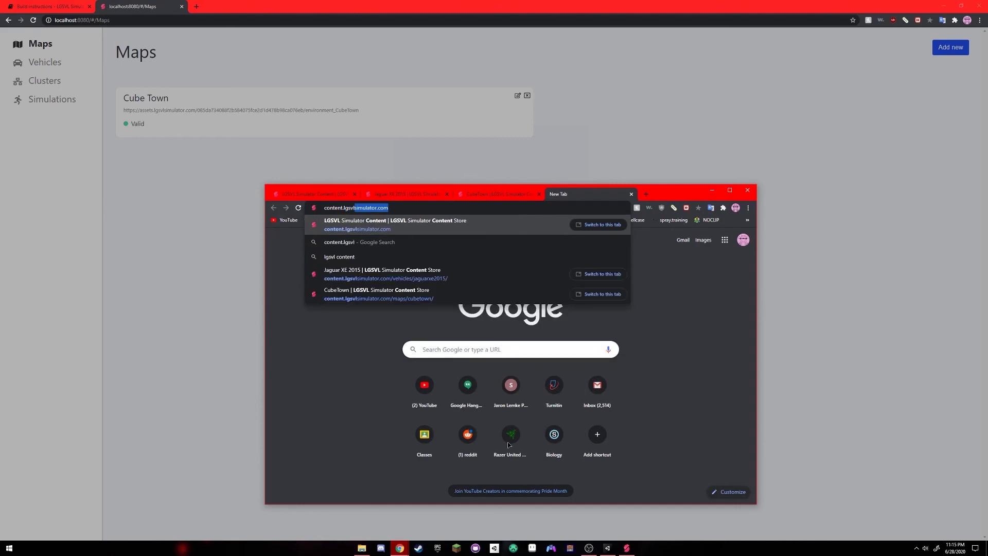
key(Return)
scroll(508, 444, down, 6)
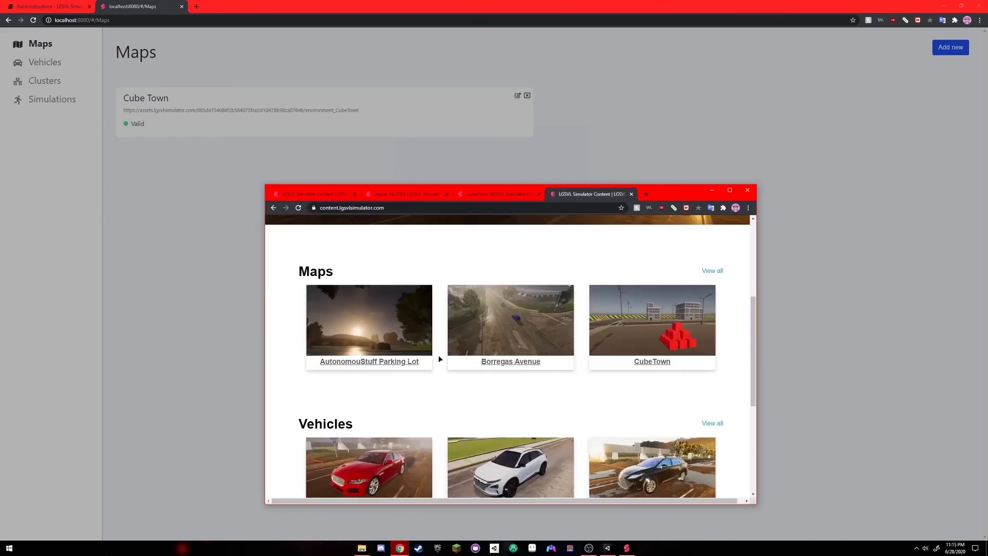
scroll(483, 380, up, 3)
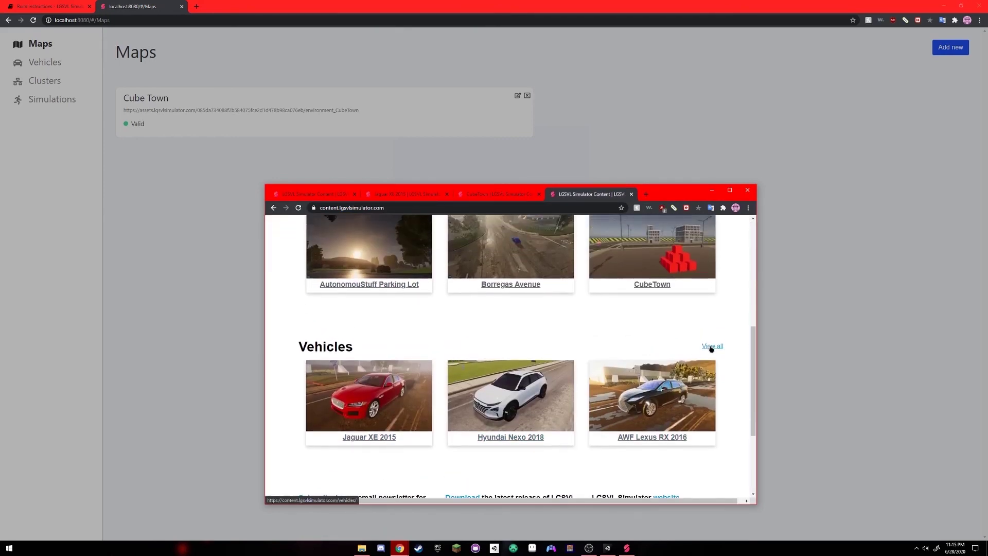
scroll(563, 352, down, 4)
click(484, 319)
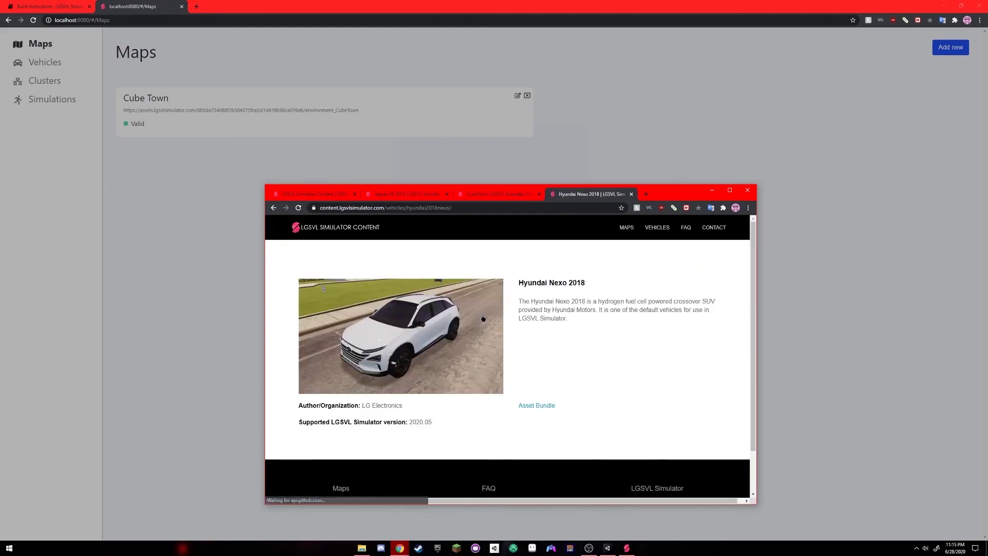
Copy the Hyundai Nexo 2018 Asset Bundle link, paste it as the new map's URL, and cancel the map entry.
right_click(534, 408)
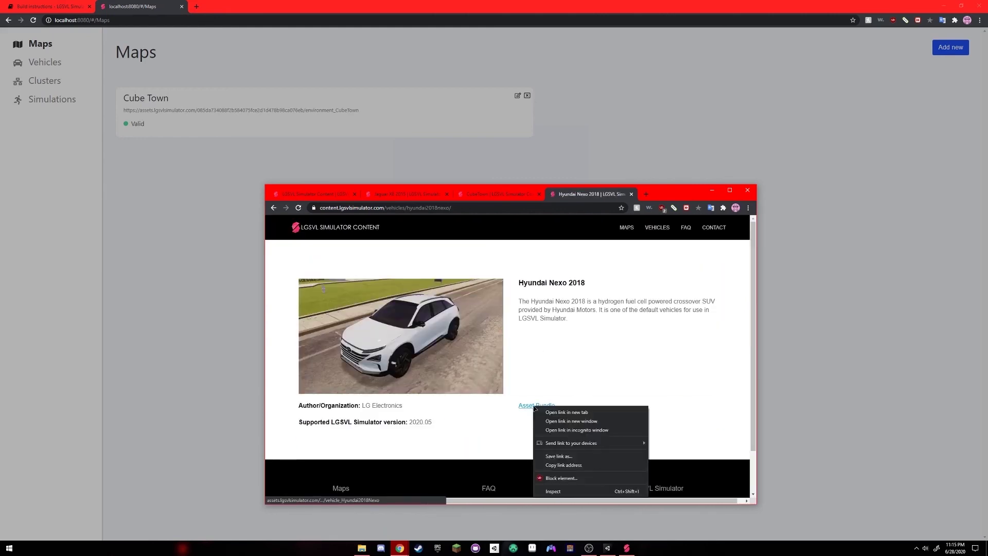
click(592, 465)
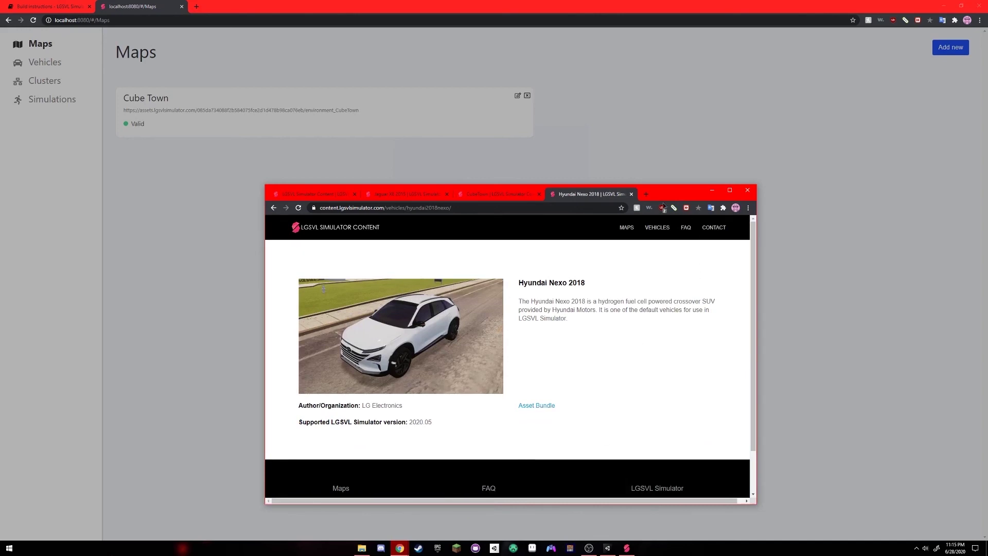
click(593, 170)
click(489, 299)
key(ctrl+v)
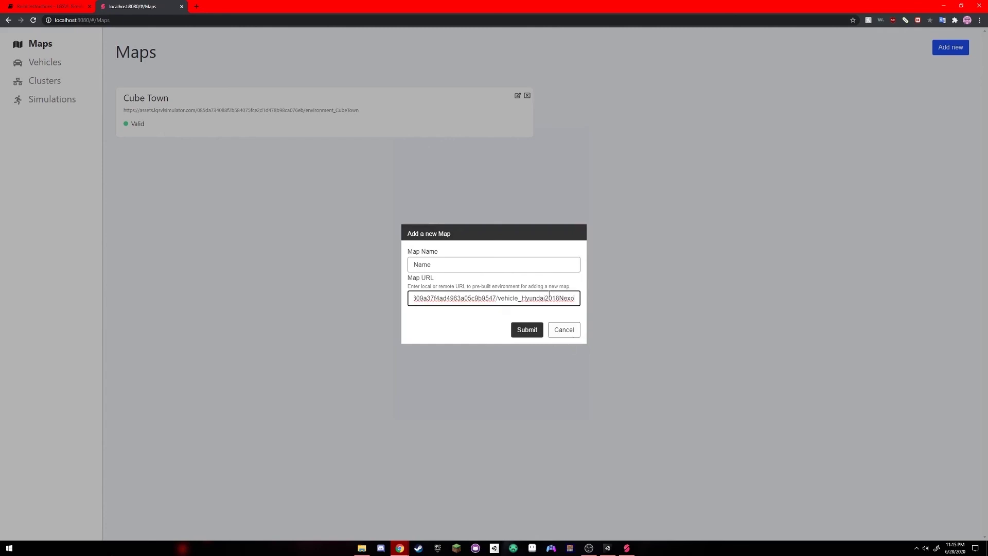
click(563, 334)
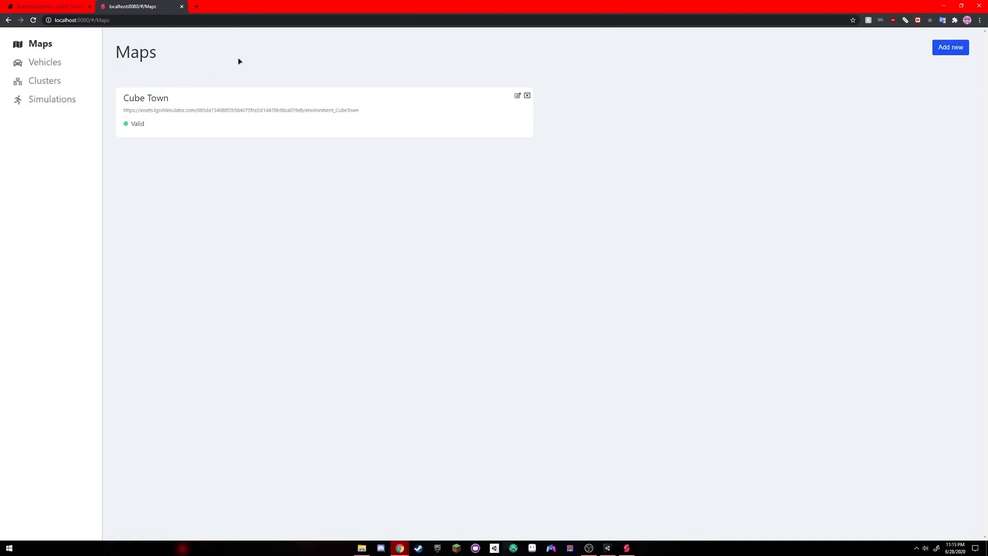
Review the bridge type and sensor JSON in the Jaguar XE 2015 vehicle's configuration and submit it.
click(47, 64)
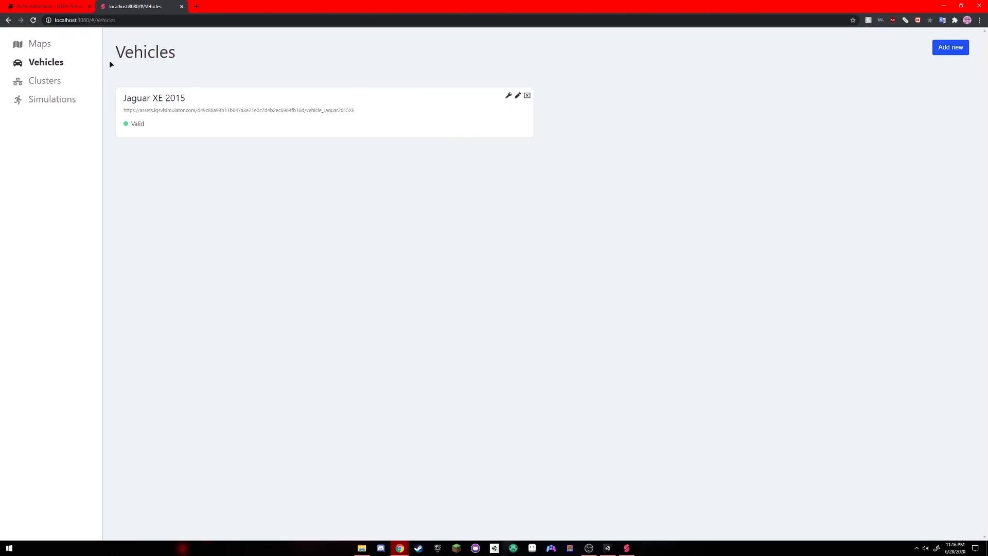
click(509, 96)
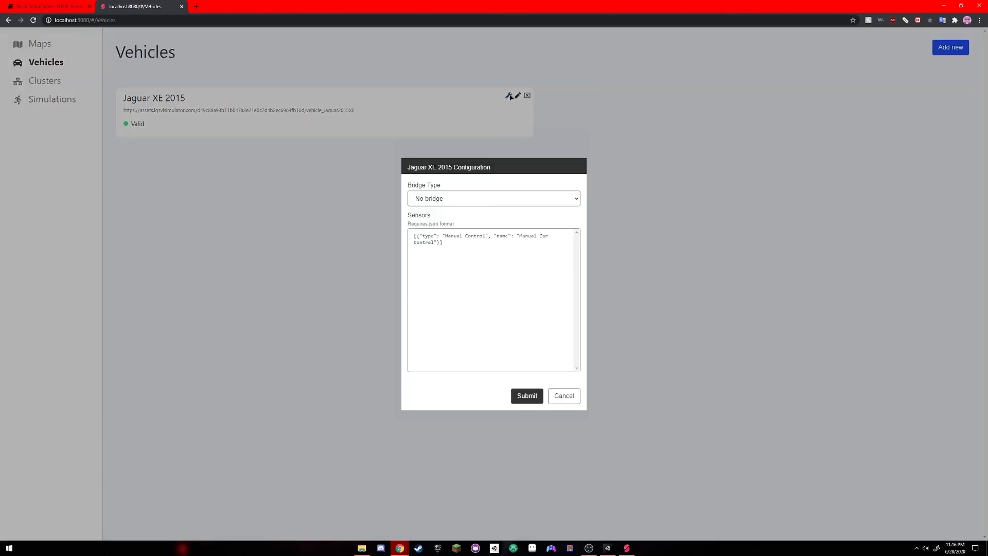
triple_click(491, 245)
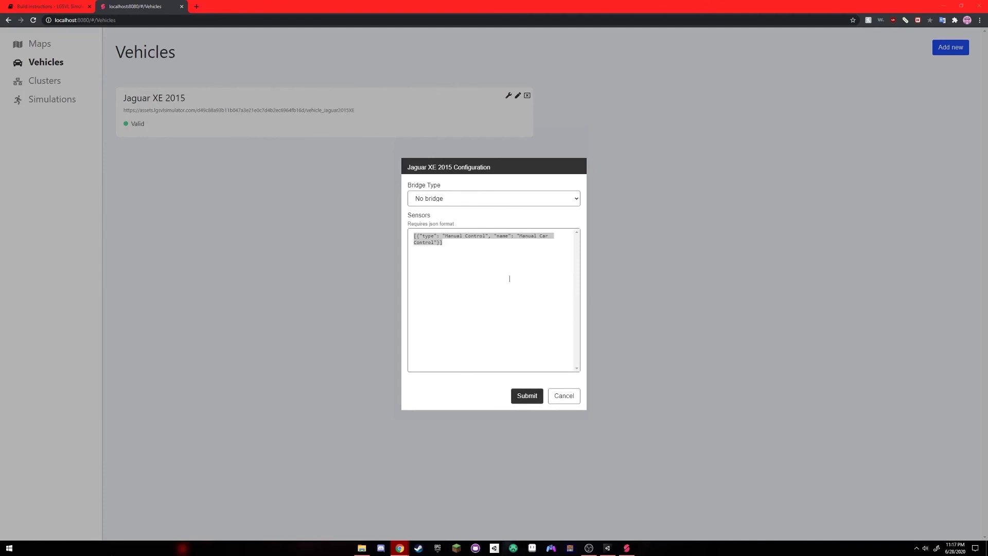
click(484, 245)
drag(484, 245, 409, 236)
click(558, 293)
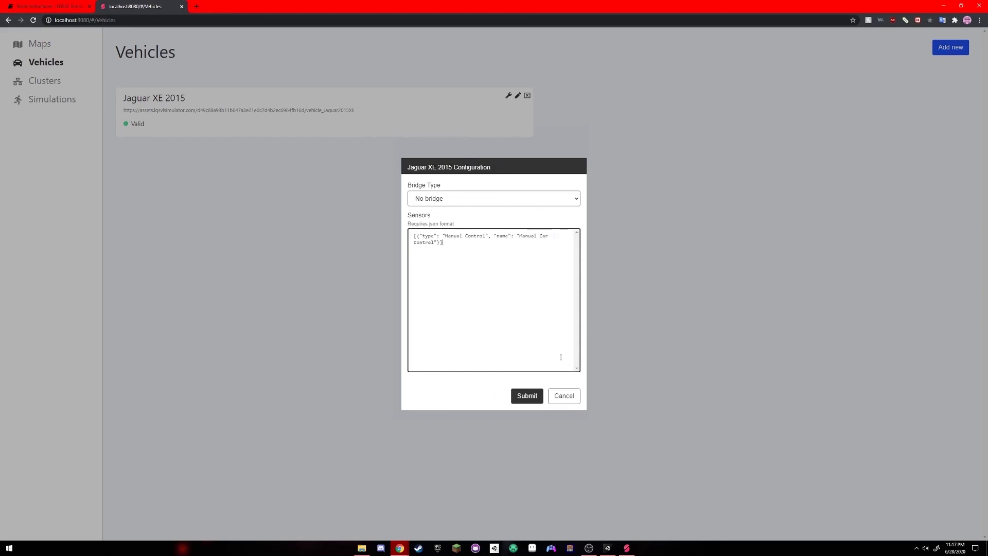
click(541, 401)
Start a new simulation and name it Cube Town v2.
click(53, 99)
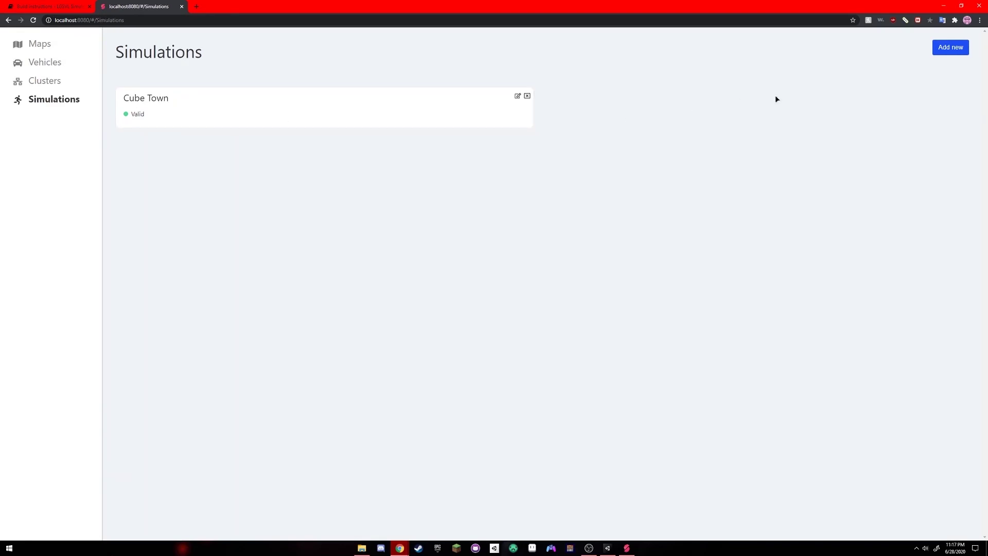
click(949, 51)
click(465, 216)
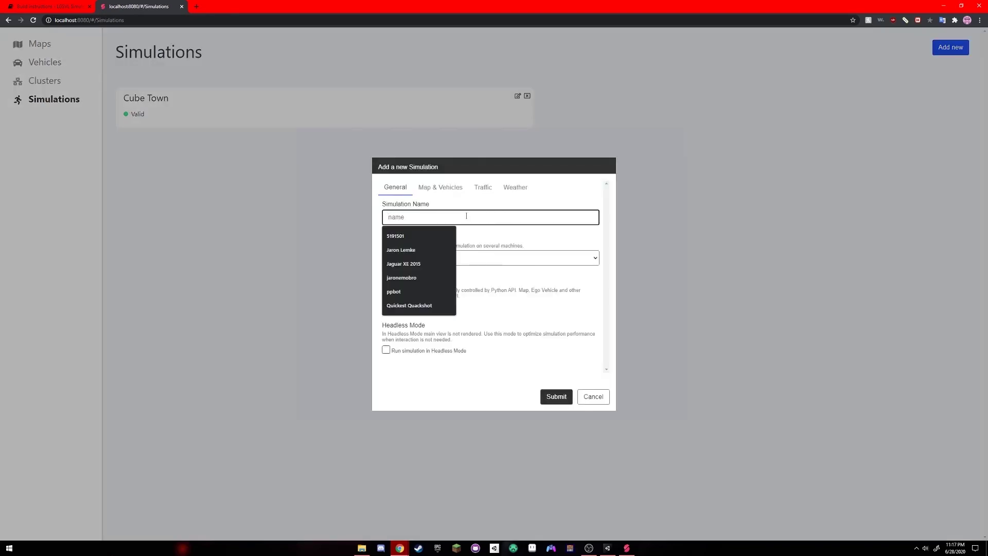
text(Cube Town v2)
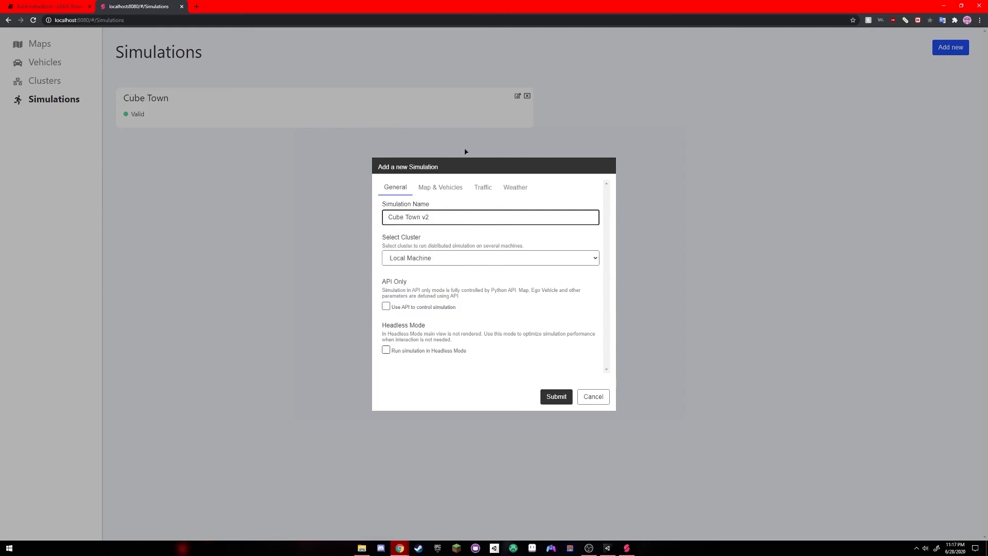
Enable interactive mode for the new simulation and select Cube Town as its map.
click(439, 189)
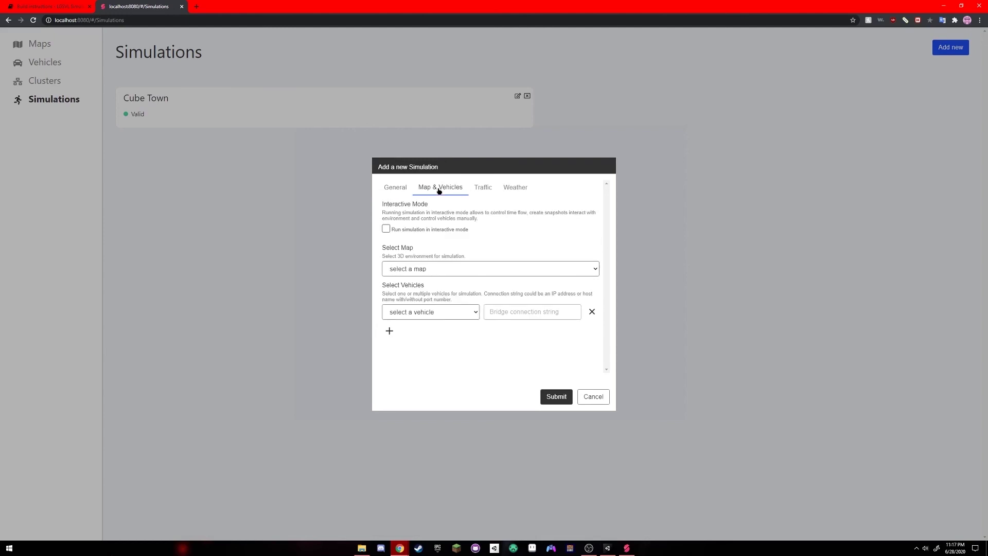
click(388, 232)
click(441, 268)
click(434, 284)
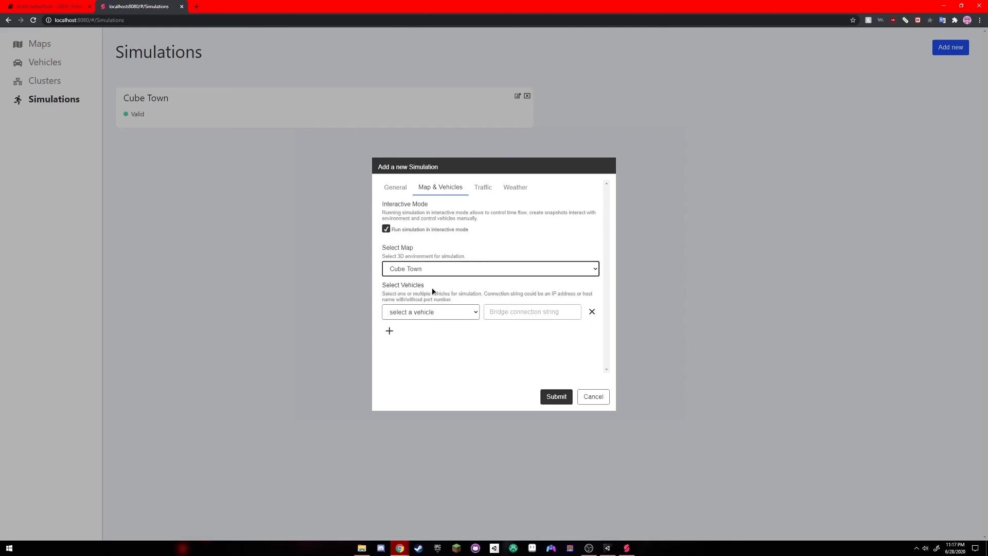
Assign the Jaguar XE 2015 as the new simulation's vehicle and submit the simulation.
click(445, 311)
click(446, 331)
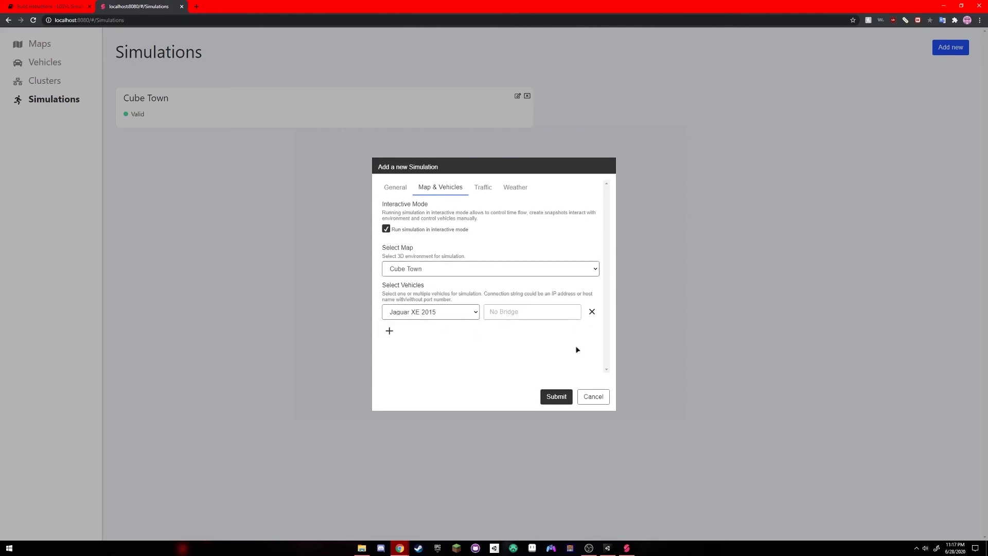
click(562, 398)
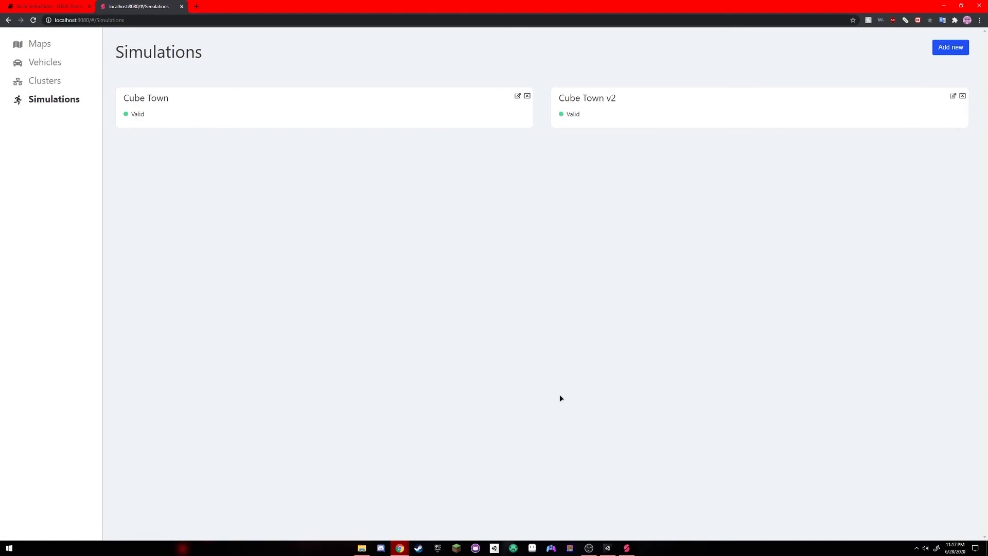
Run the Cube Town v2 simulation, switch to the LGSVL Simulator window and start playback there.
click(730, 106)
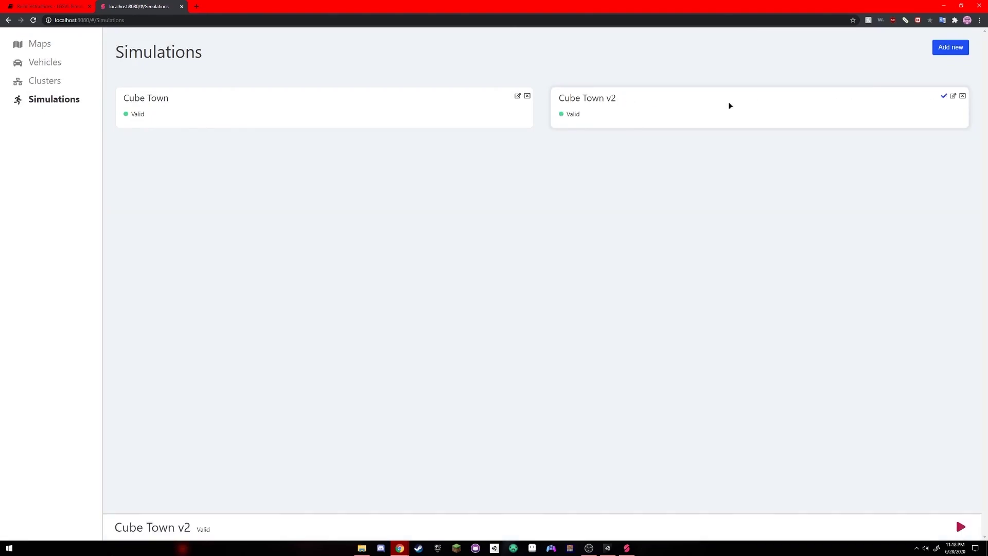
click(961, 528)
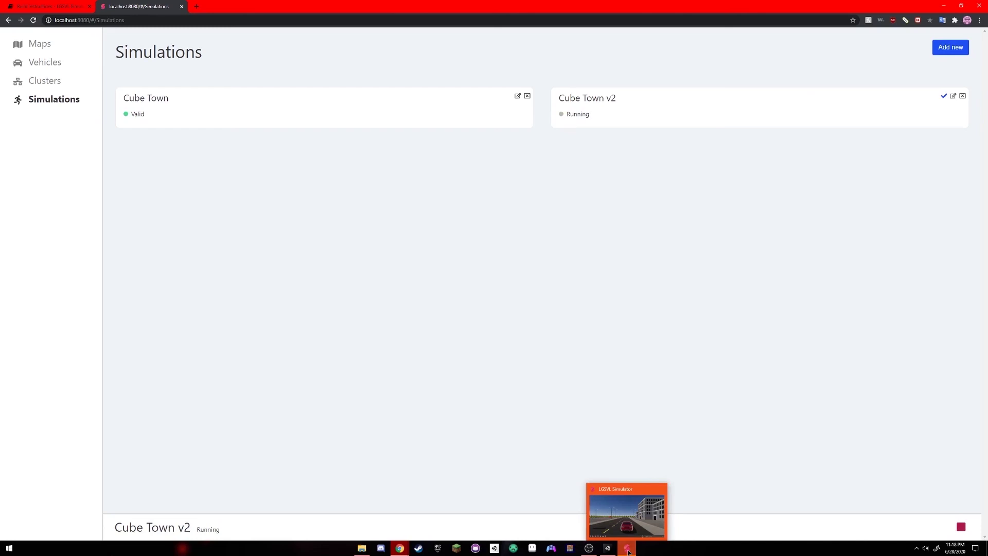
click(627, 549)
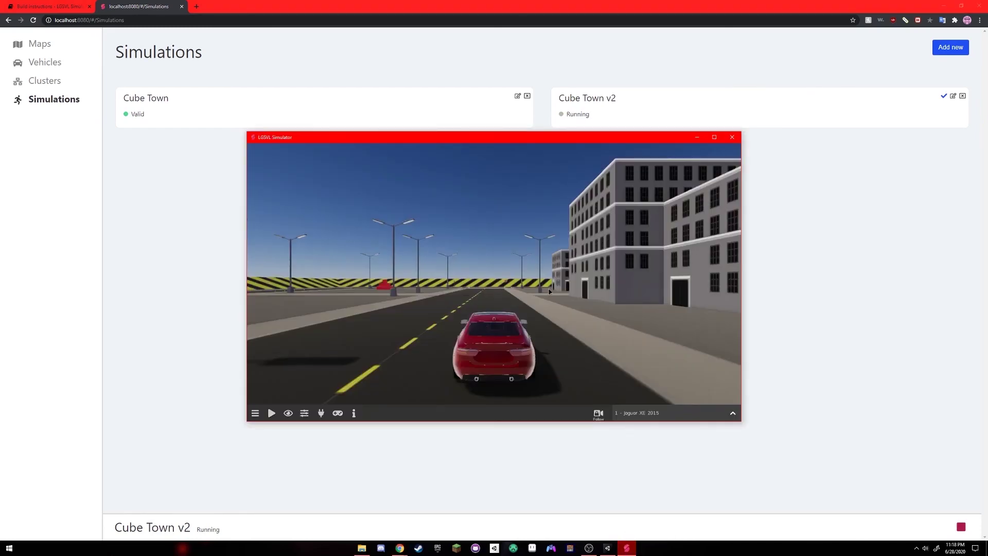
click(272, 414)
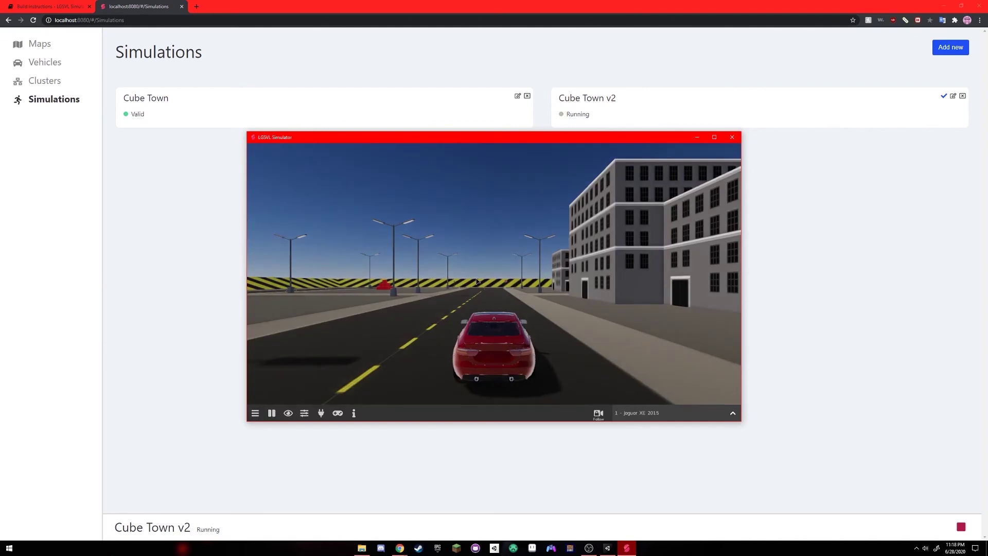